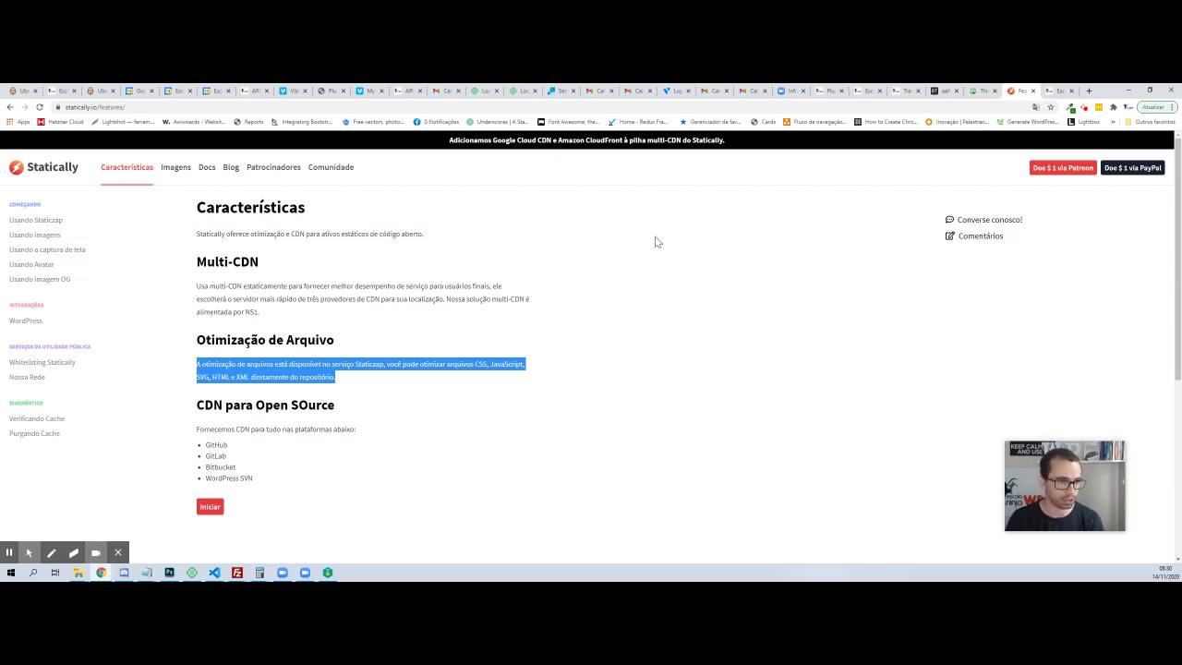
Scroll through Statically's features page on Multi-CDN, file optimization and open-source CDN
{"action": "scroll", "coordinate": [221, 383], "scroll_direction": "down", "scroll_amount": 2}
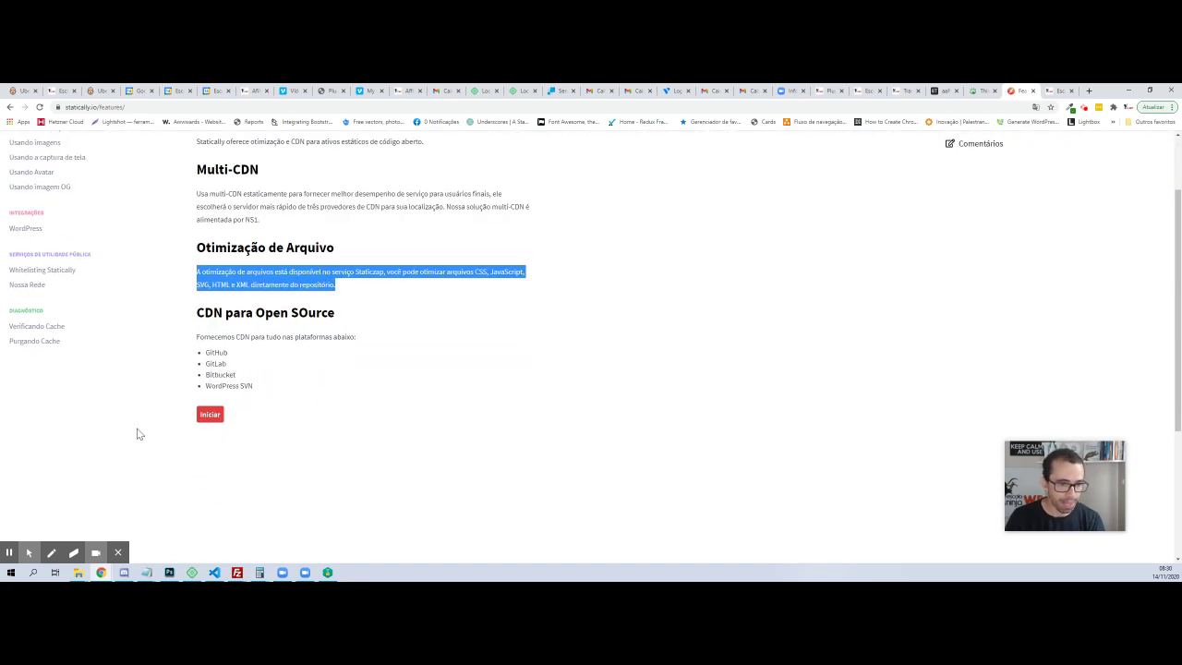
Go from Iniciar through the Docs' WordPress entry to the 'Integre agora' plugin page
{"action": "left_click", "coordinate": [210, 415]}
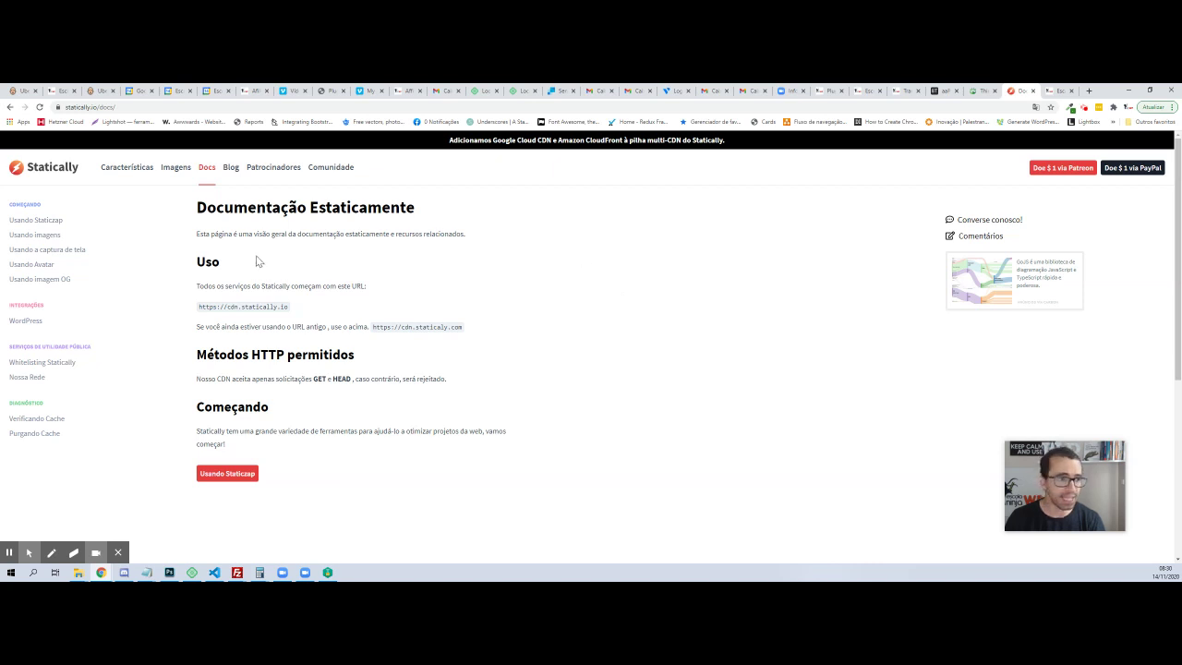
{"action": "left_click", "coordinate": [27, 321]}
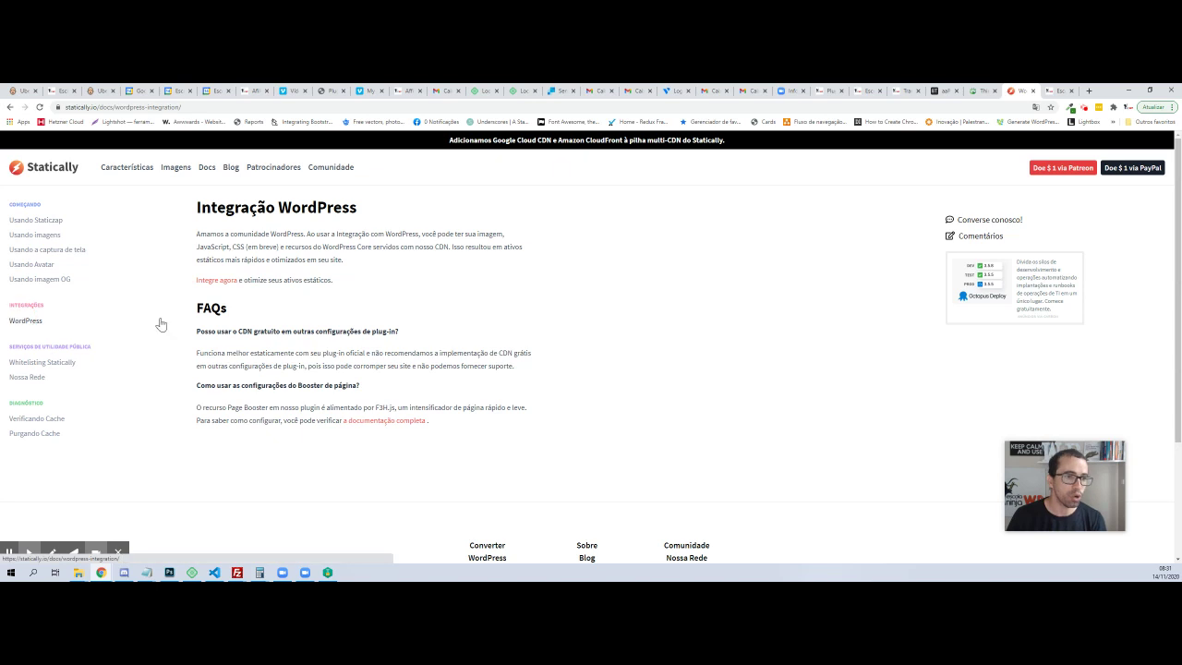
{"action": "left_click", "coordinate": [209, 280]}
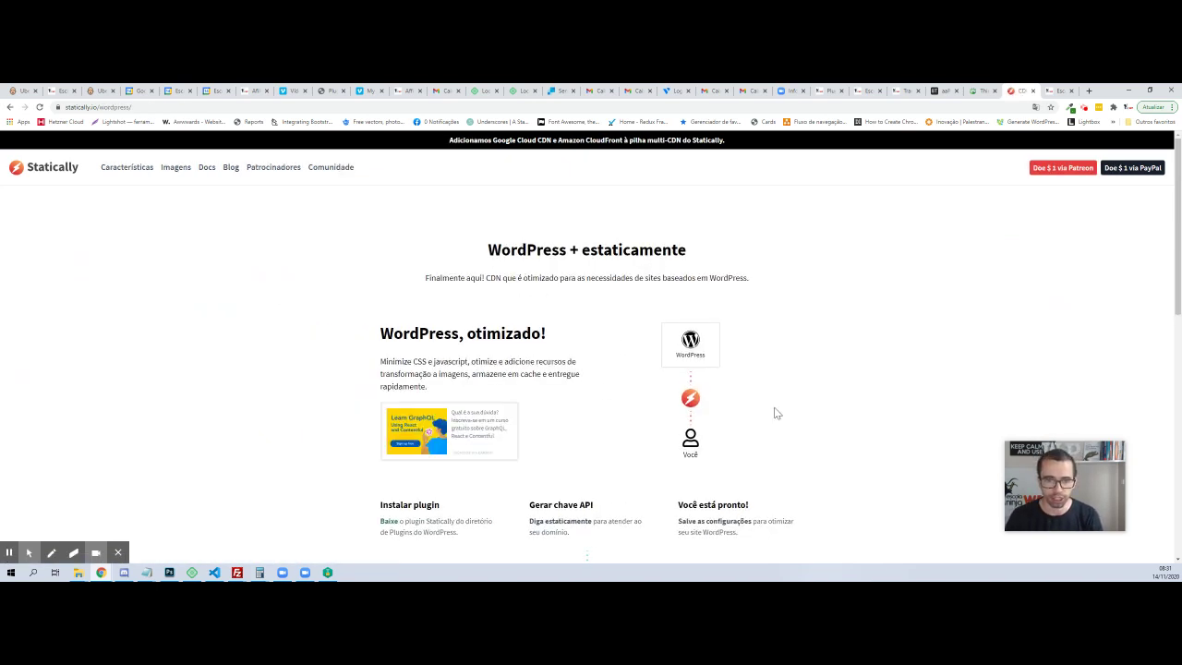
Request a Statically API key for escolaninjawp.com.br with the account e-mail, accepting the terms
{"action": "scroll", "coordinate": [611, 317], "scroll_direction": "down", "scroll_amount": 5}
{"action": "left_click", "coordinate": [531, 230]}
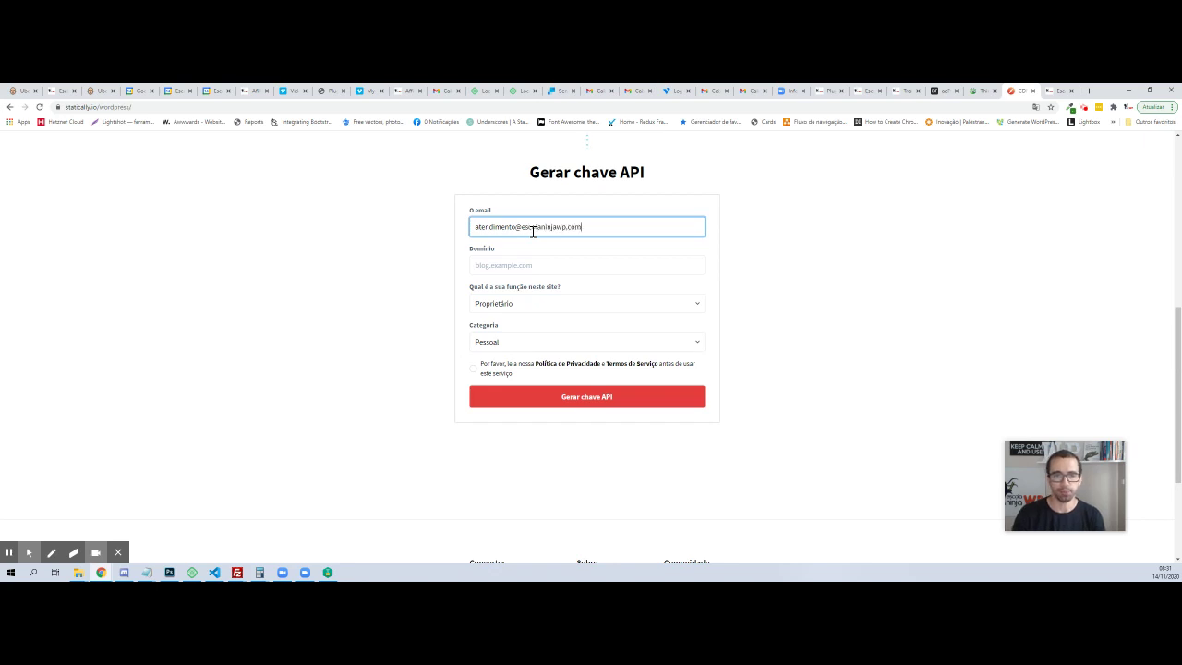
{"action": "key", "text": "Tab"}
{"action": "type", "text": "es"}
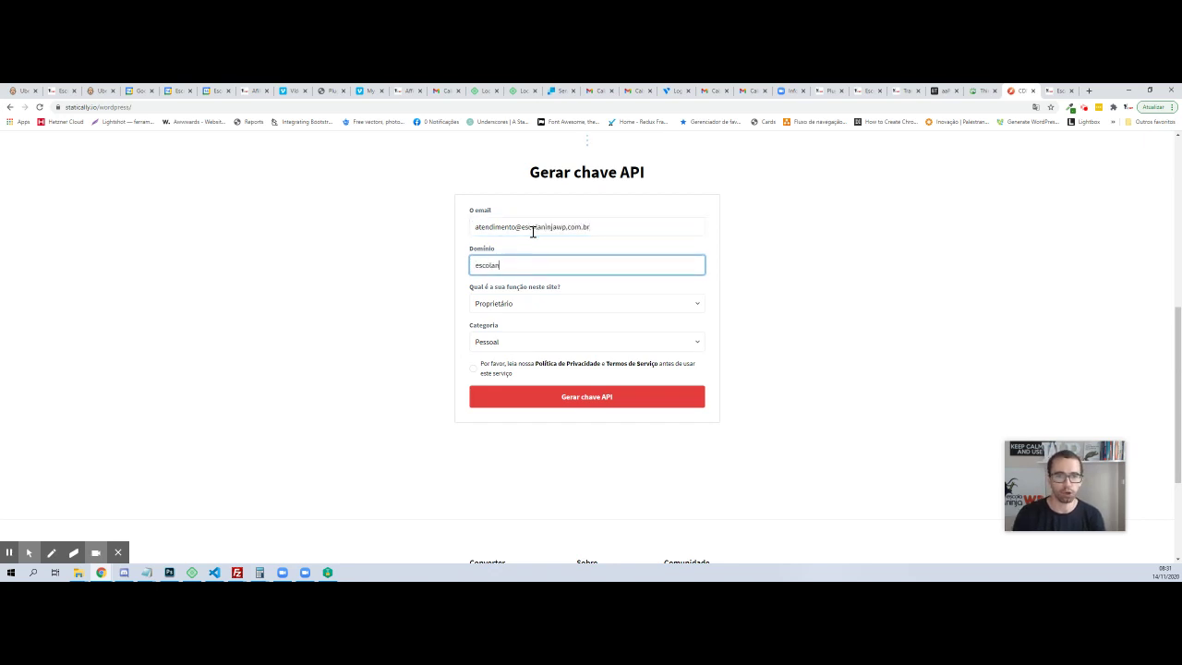
{"action": "type", "text": "colaninjawp.com.br"}
{"action": "key", "text": "Tab"}
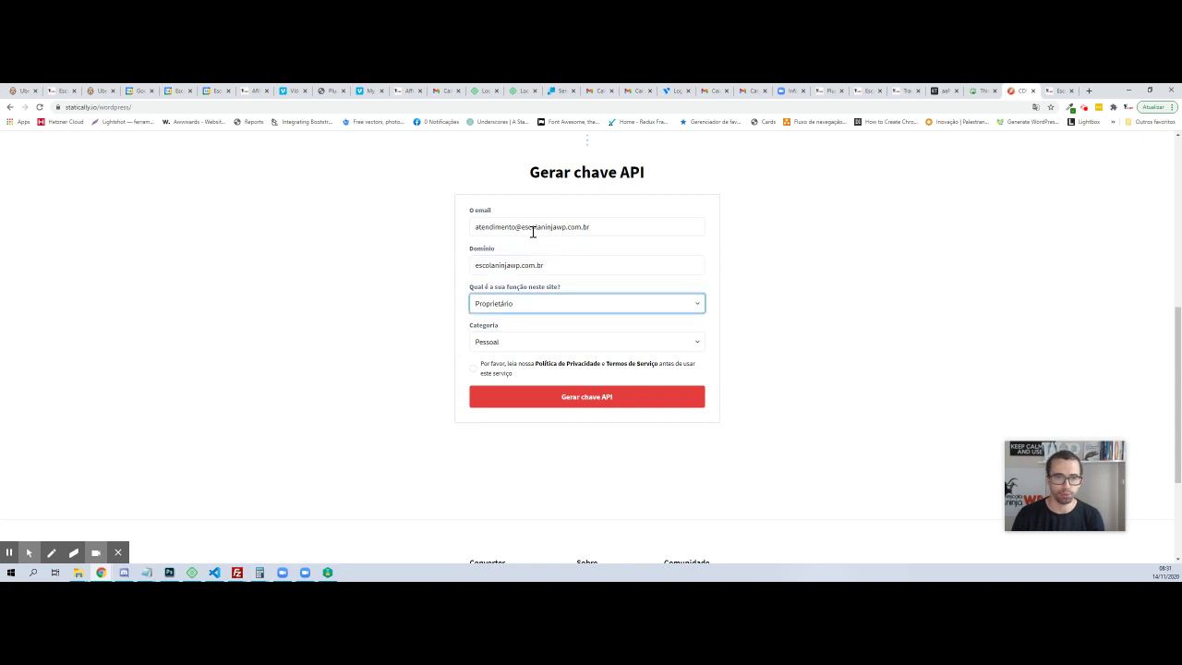
{"action": "left_click", "coordinate": [473, 367]}
{"action": "left_click", "coordinate": [527, 397]}
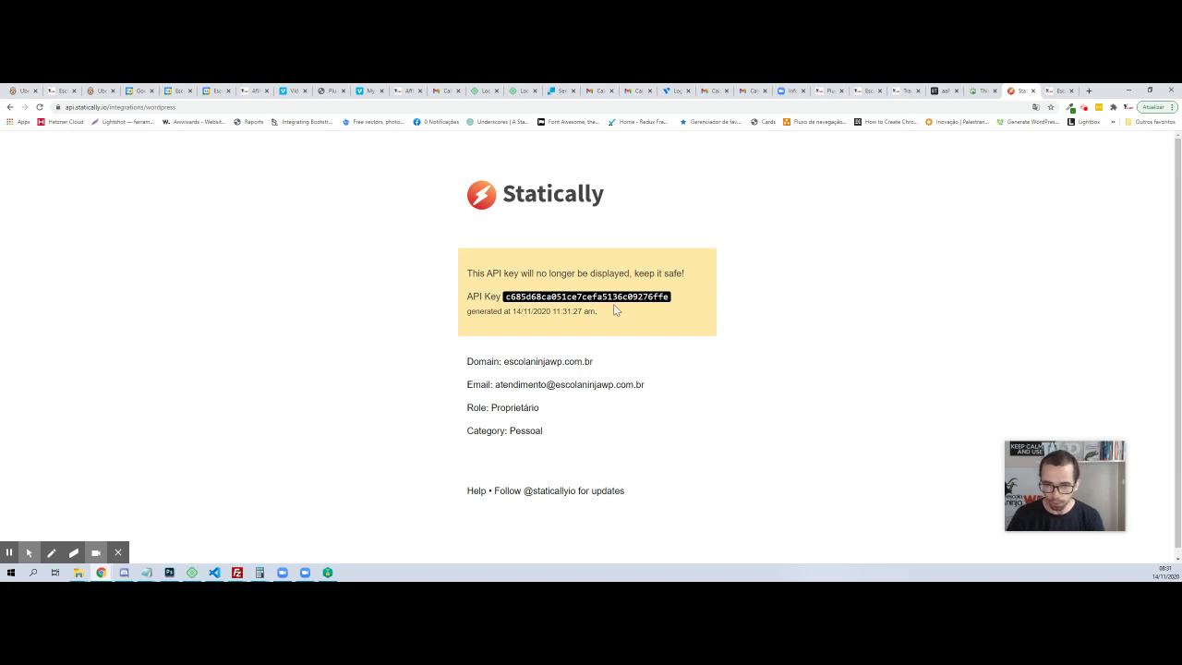
Copy the generated API key and return to the WordPress site's admin dashboard
{"action": "double_click", "coordinate": [611, 298]}
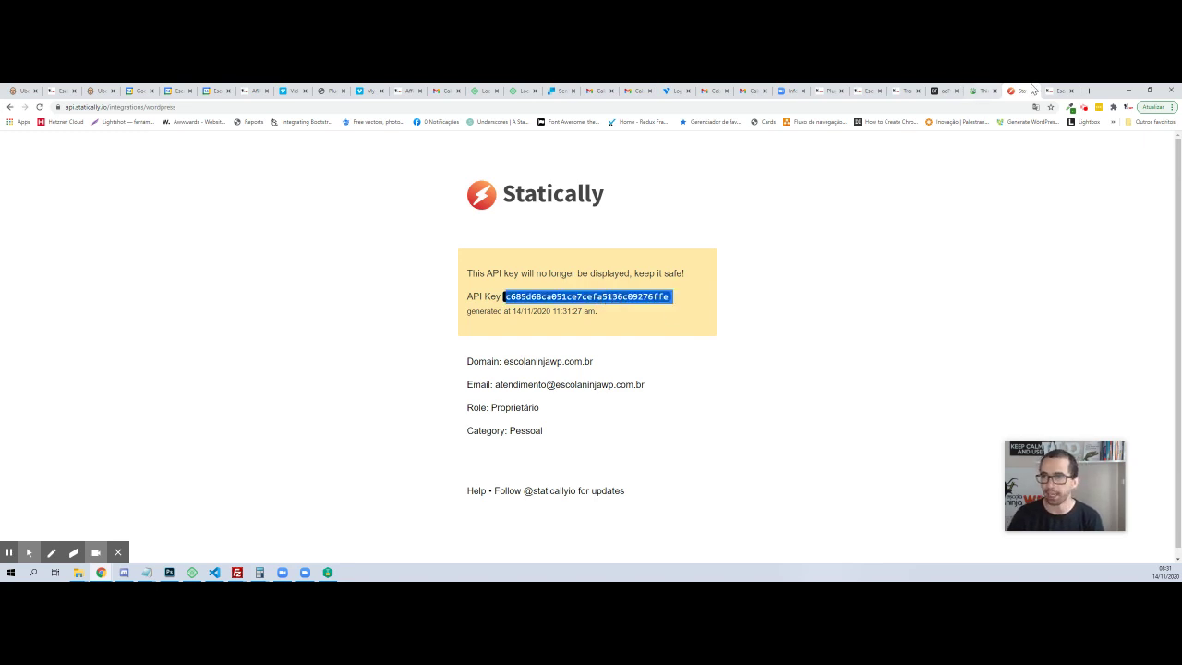
{"action": "left_click", "coordinate": [1053, 91]}
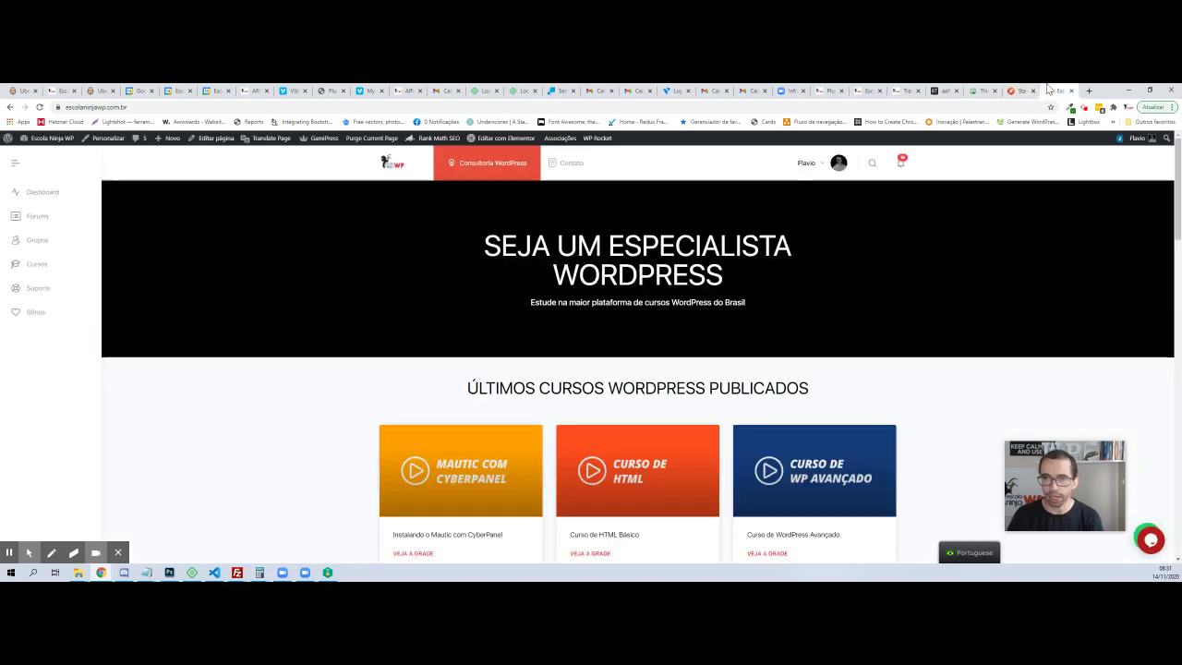
{"action": "left_click", "coordinate": [43, 140]}
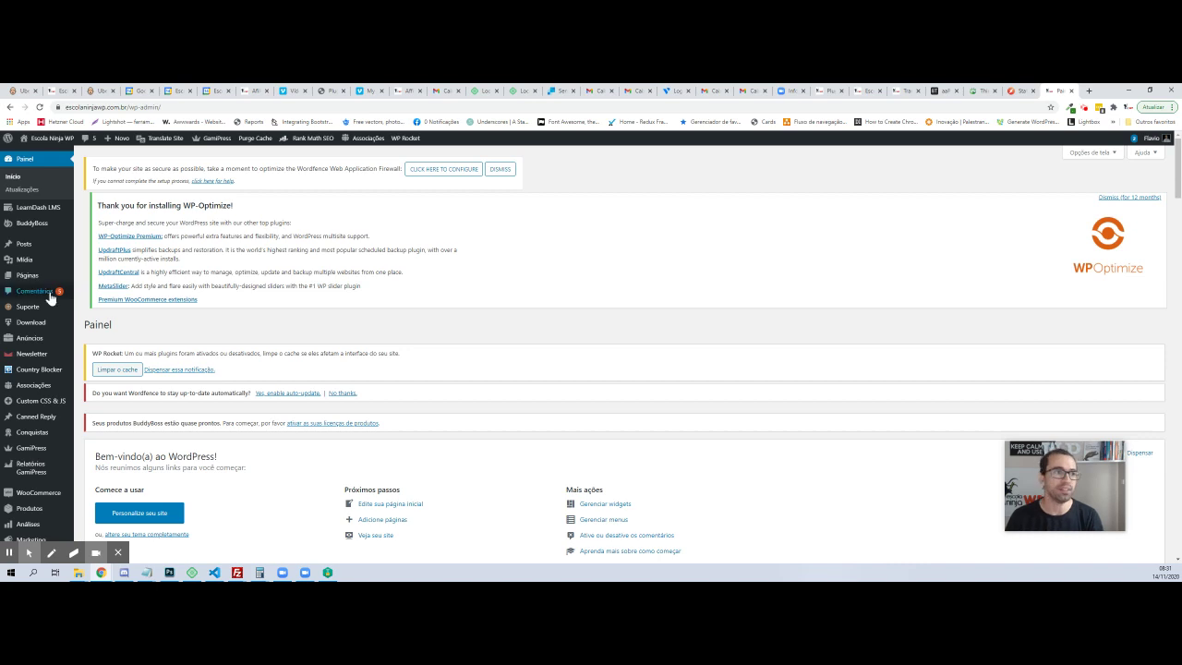
Open Plugins > Adicionar novo from the dashboard sidebar
{"action": "scroll", "coordinate": [27, 314], "scroll_direction": "down", "scroll_amount": 2}
{"action": "scroll", "coordinate": [28, 351], "scroll_direction": "down", "scroll_amount": 3}
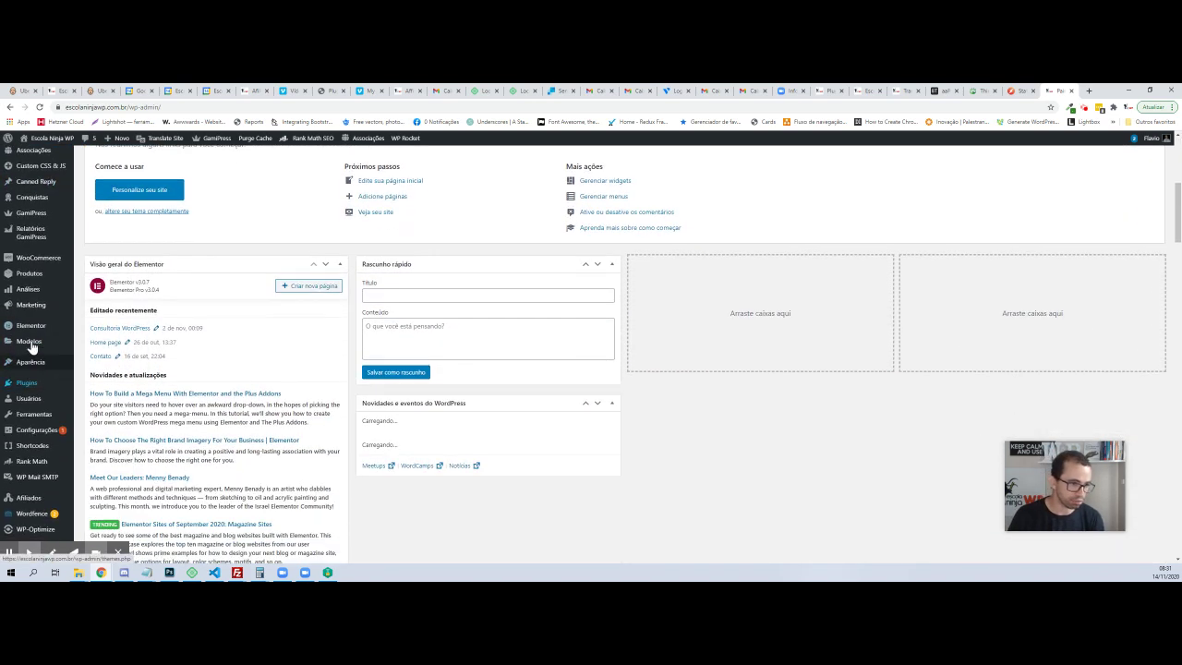
{"action": "left_click", "coordinate": [103, 398]}
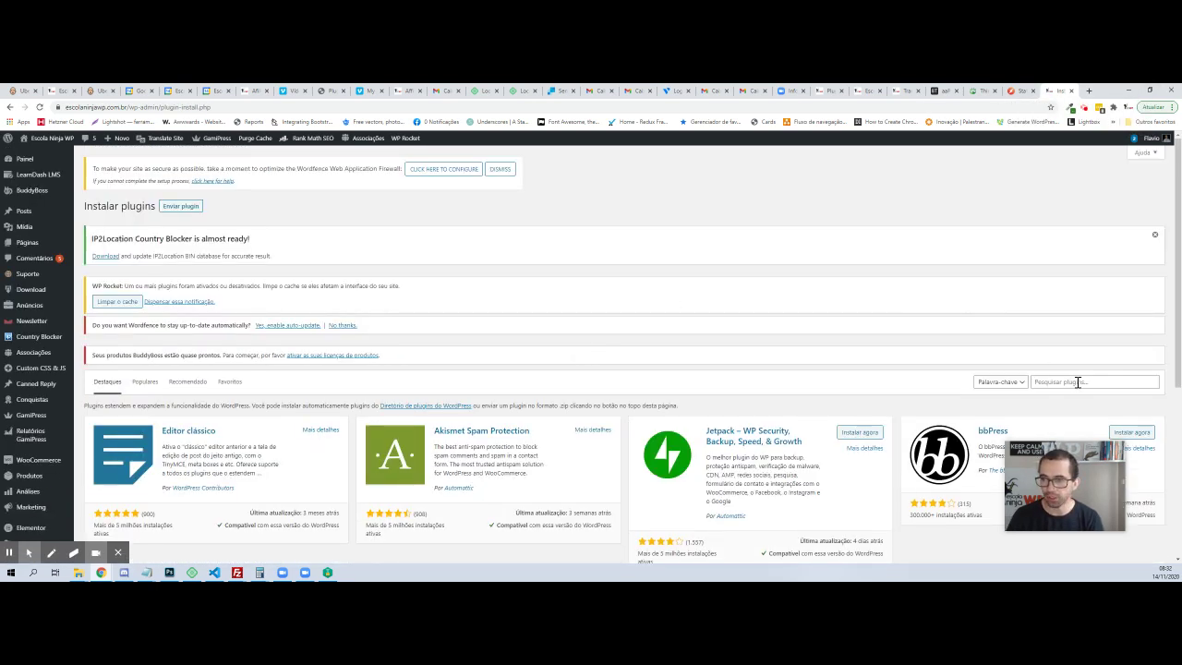
Search the plugin directory for 'statically' and install Statically – Optimization & CDN
{"action": "left_click", "coordinate": [1075, 382]}
{"action": "type", "text": "ically"}
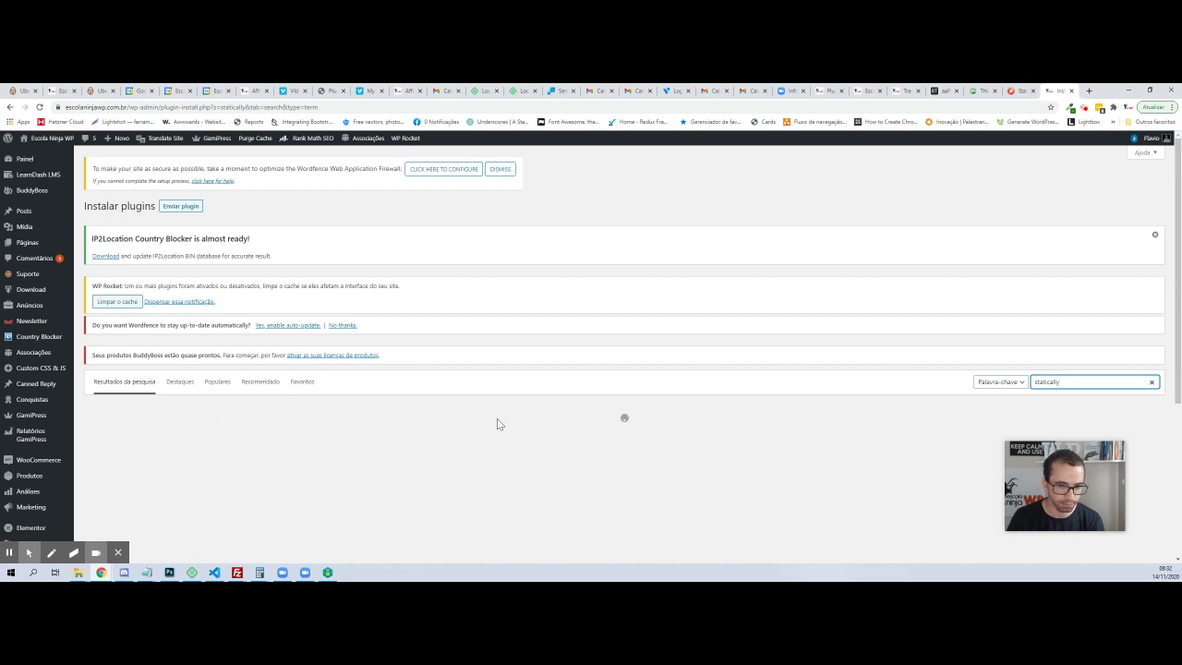
{"action": "left_click", "coordinate": [312, 434]}
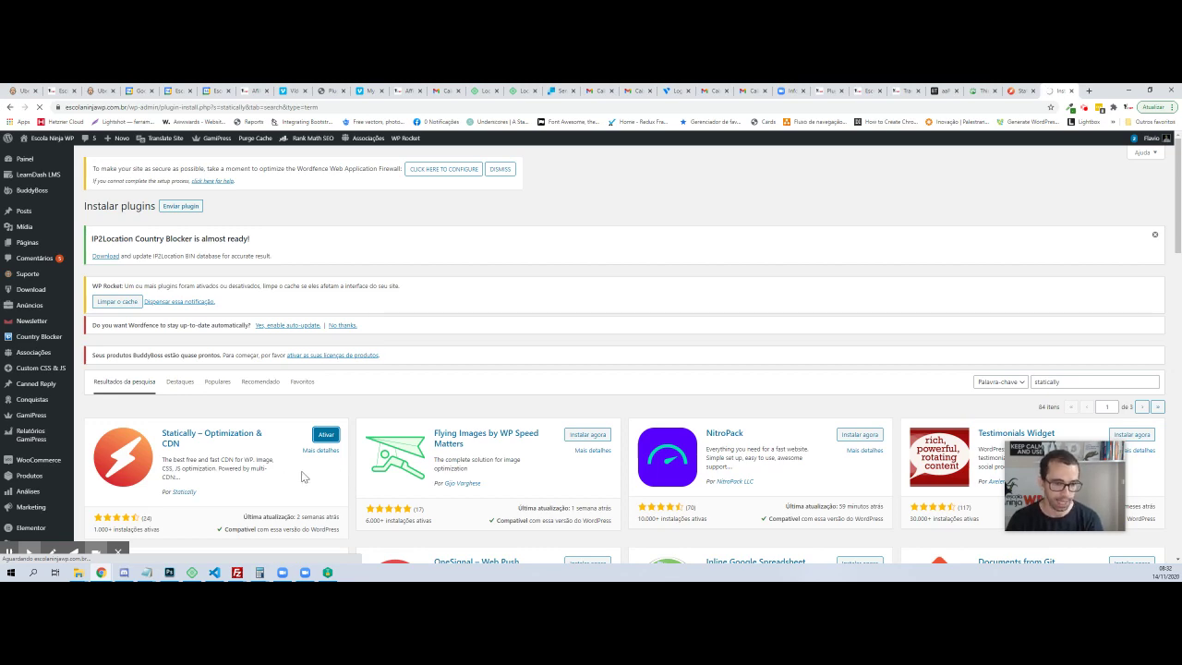
Paste the API key into Statically's General settings, enable JavaScript via CDN, and save
{"action": "scroll", "coordinate": [216, 390], "scroll_direction": "down", "scroll_amount": 3}
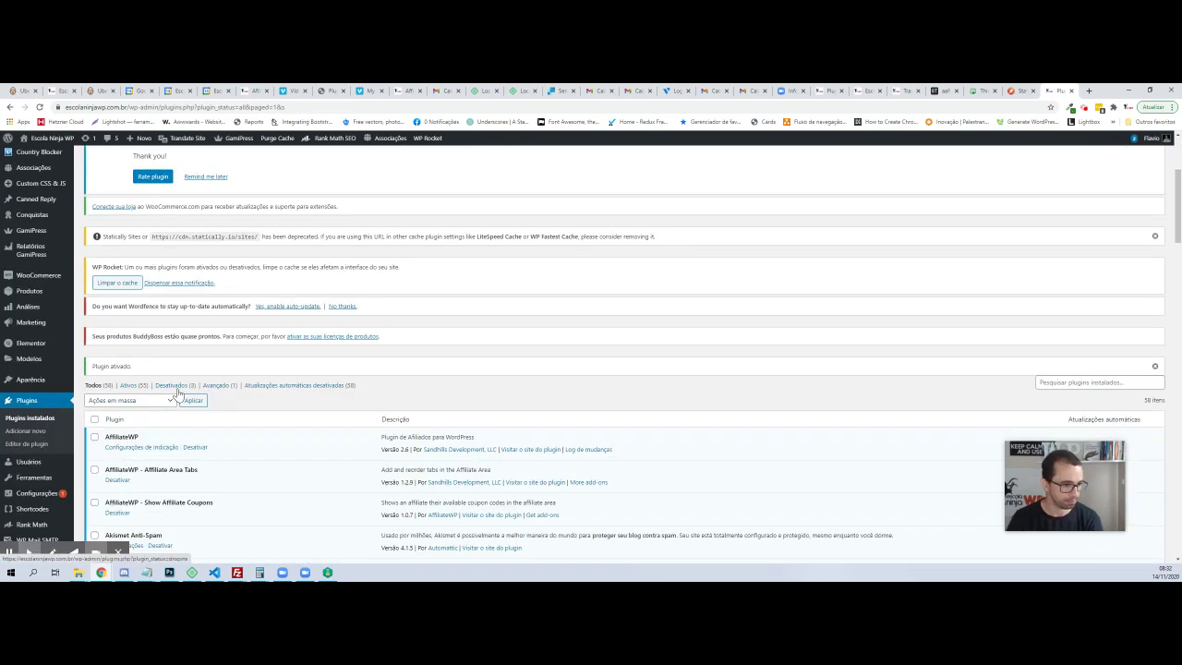
{"action": "left_click", "coordinate": [35, 532]}
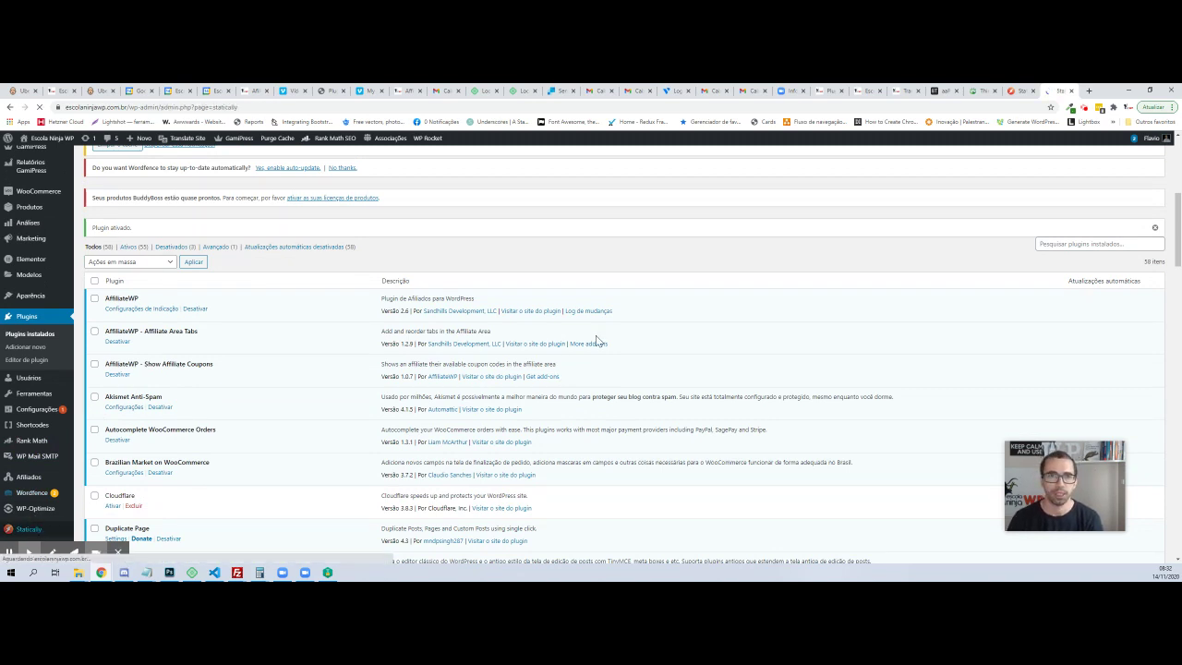
{"action": "scroll", "coordinate": [470, 397], "scroll_direction": "down", "scroll_amount": 3}
{"action": "left_click", "coordinate": [515, 341]}
{"action": "key", "text": "ctrl+v"}
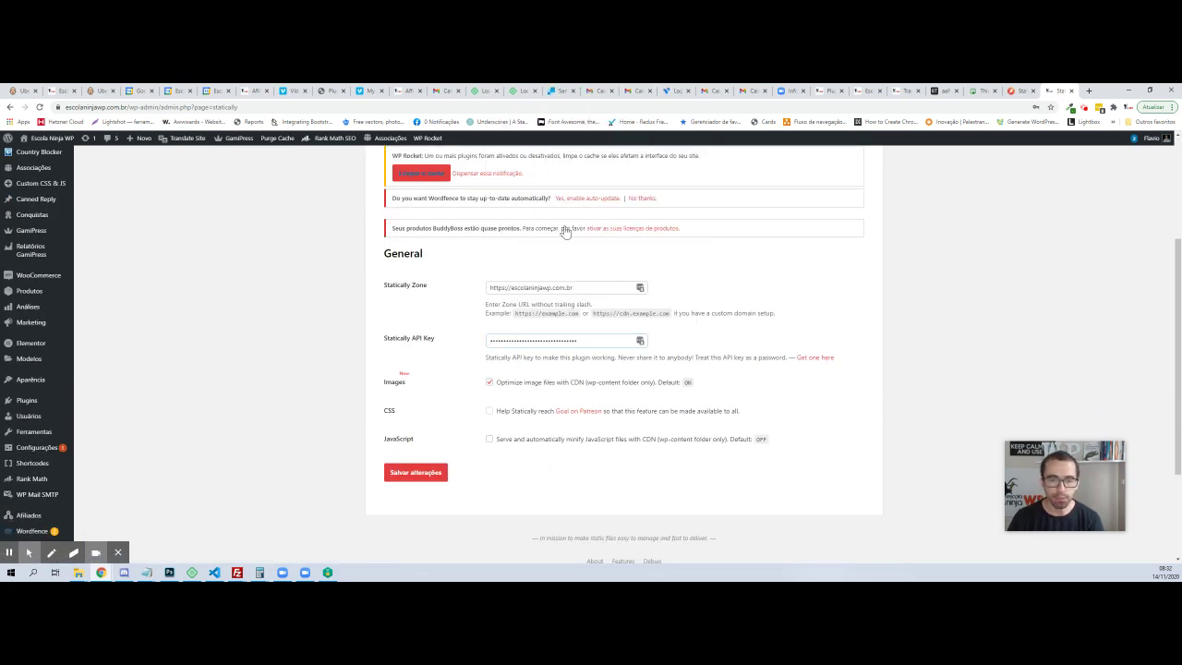
{"action": "left_click", "coordinate": [489, 440]}
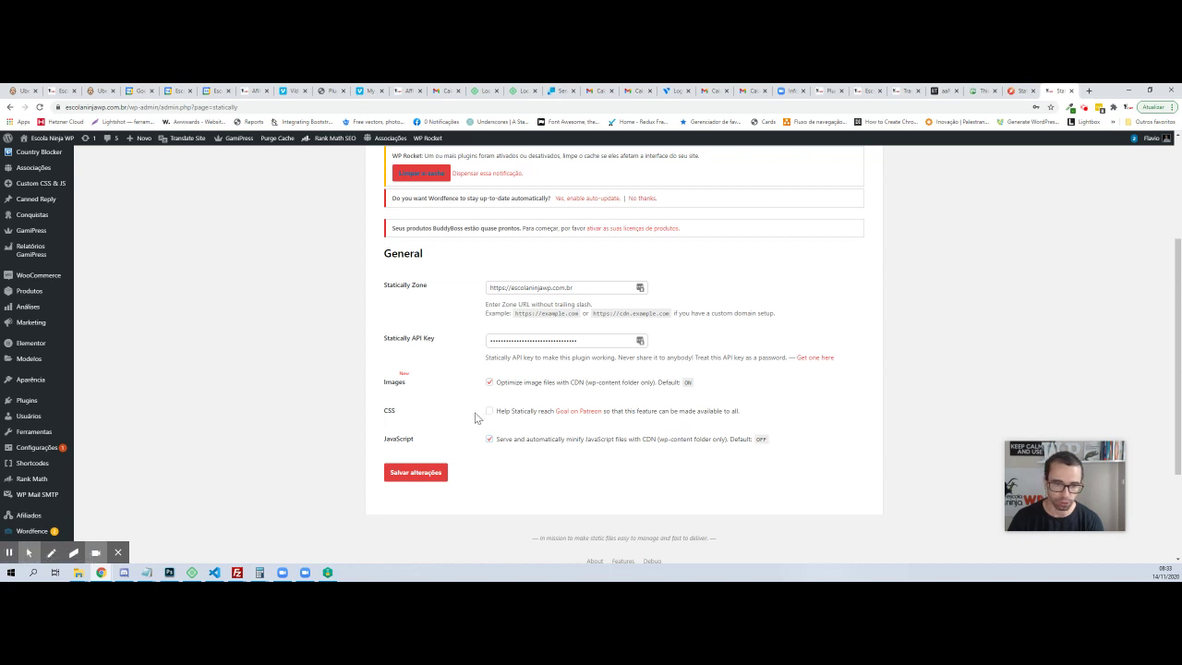
{"action": "left_click", "coordinate": [417, 473]}
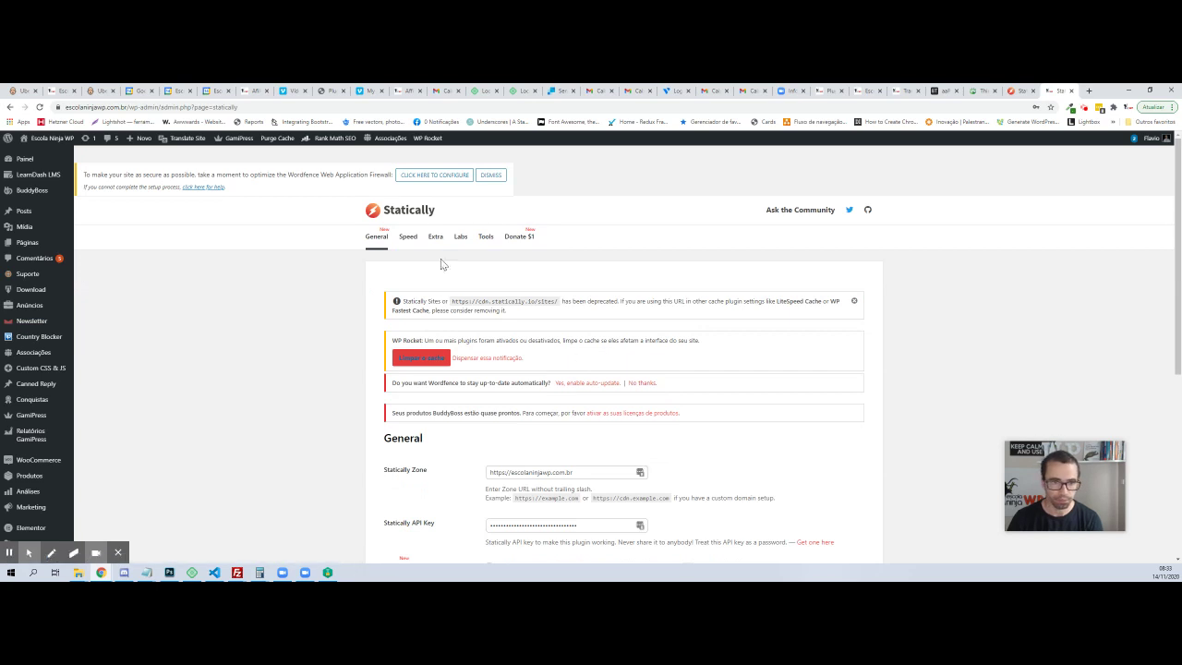
On the Speed tab, change Image Quality from 0 to 85 and save
{"action": "left_click", "coordinate": [408, 238]}
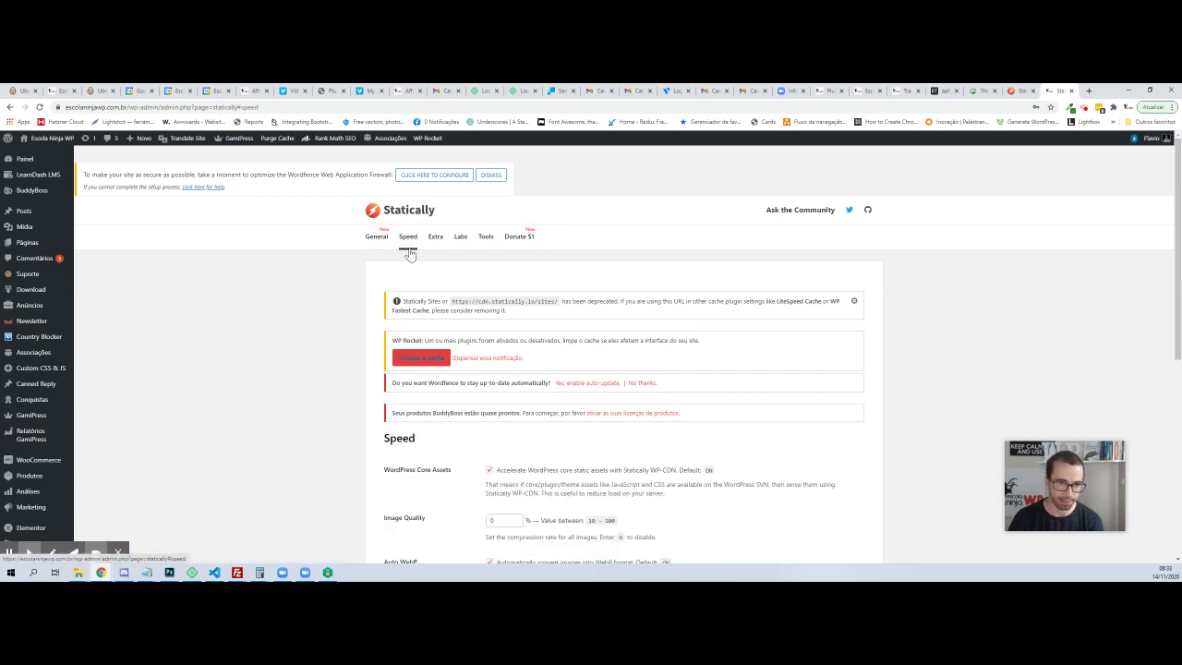
{"action": "scroll", "coordinate": [480, 293], "scroll_direction": "down", "scroll_amount": 2}
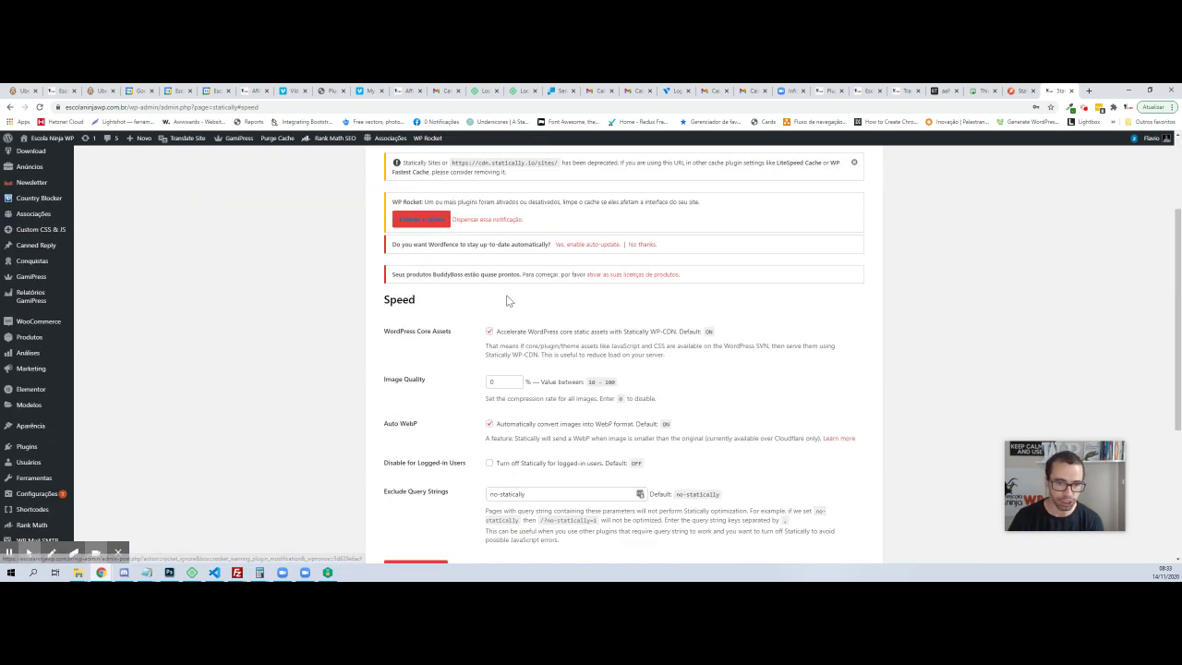
{"action": "double_click", "coordinate": [499, 382]}
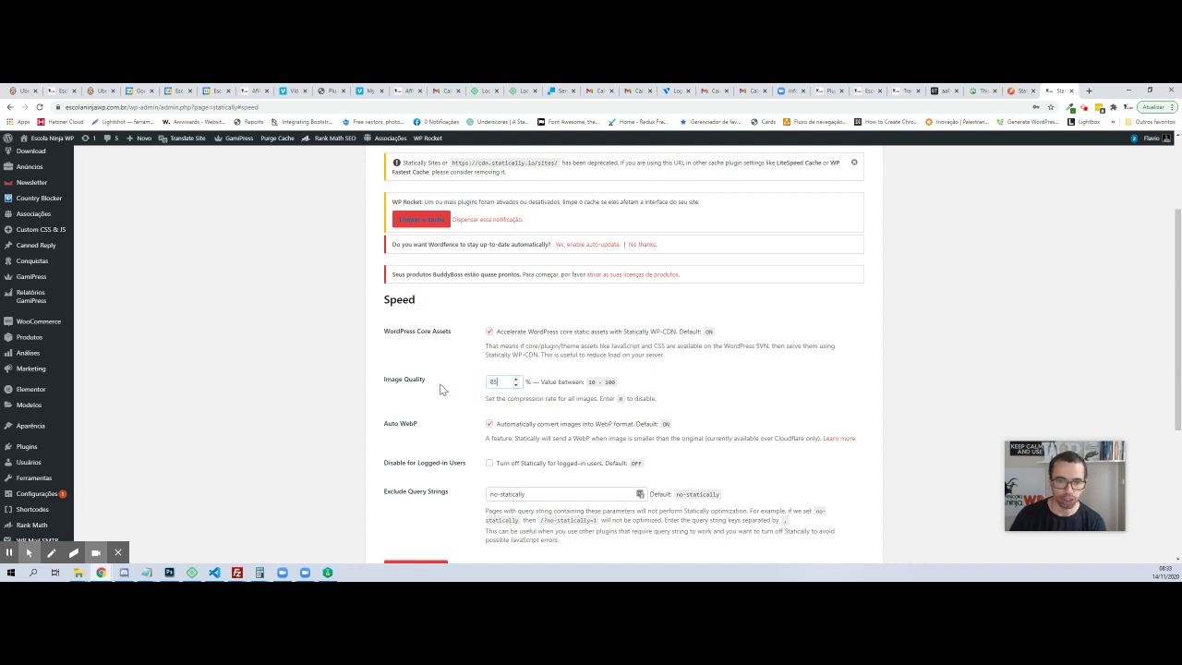
{"action": "type", "text": "85"}
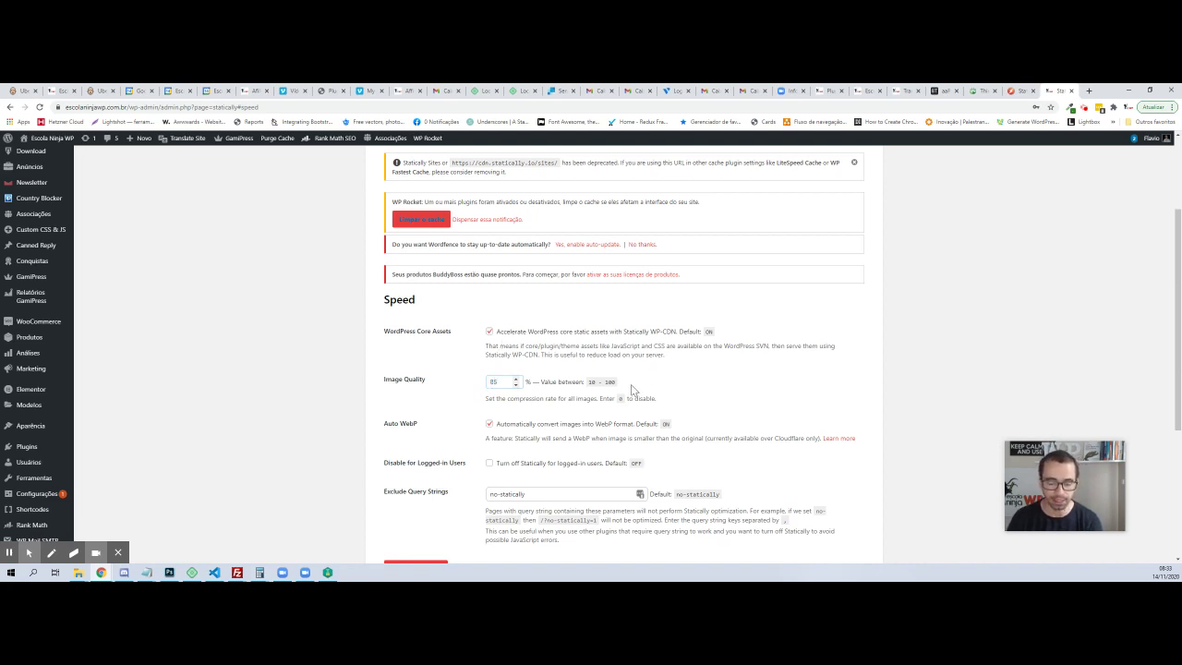
{"action": "scroll", "coordinate": [572, 395], "scroll_direction": "down", "scroll_amount": 2}
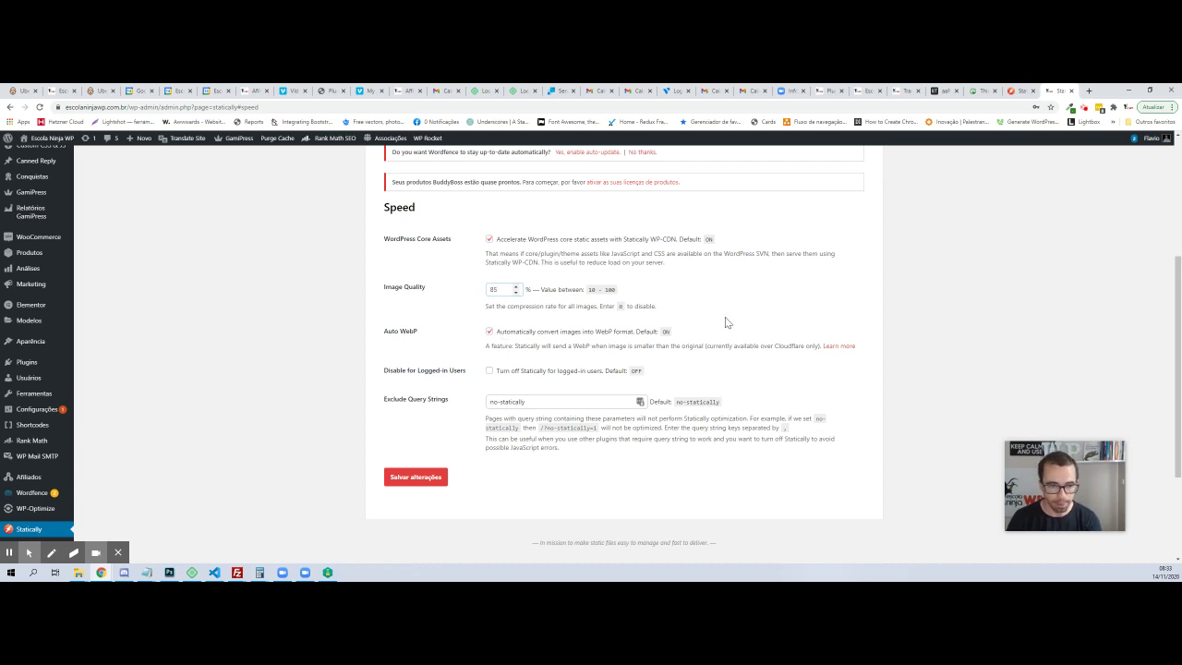
{"action": "left_click", "coordinate": [526, 401]}
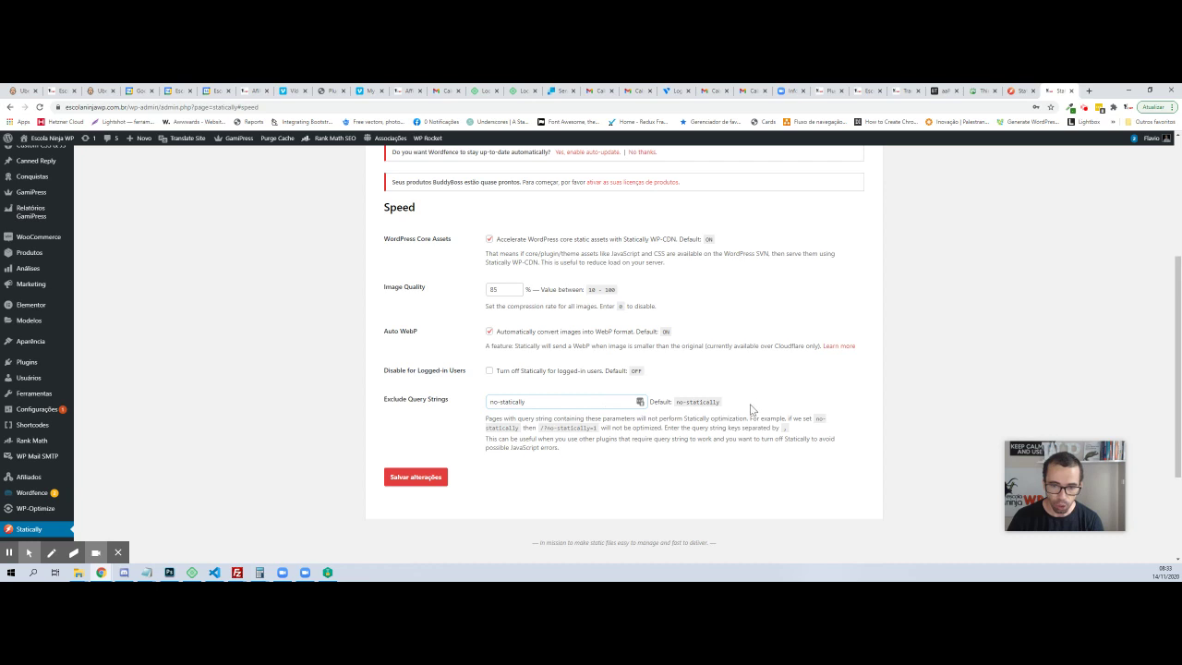
{"action": "left_click", "coordinate": [428, 478]}
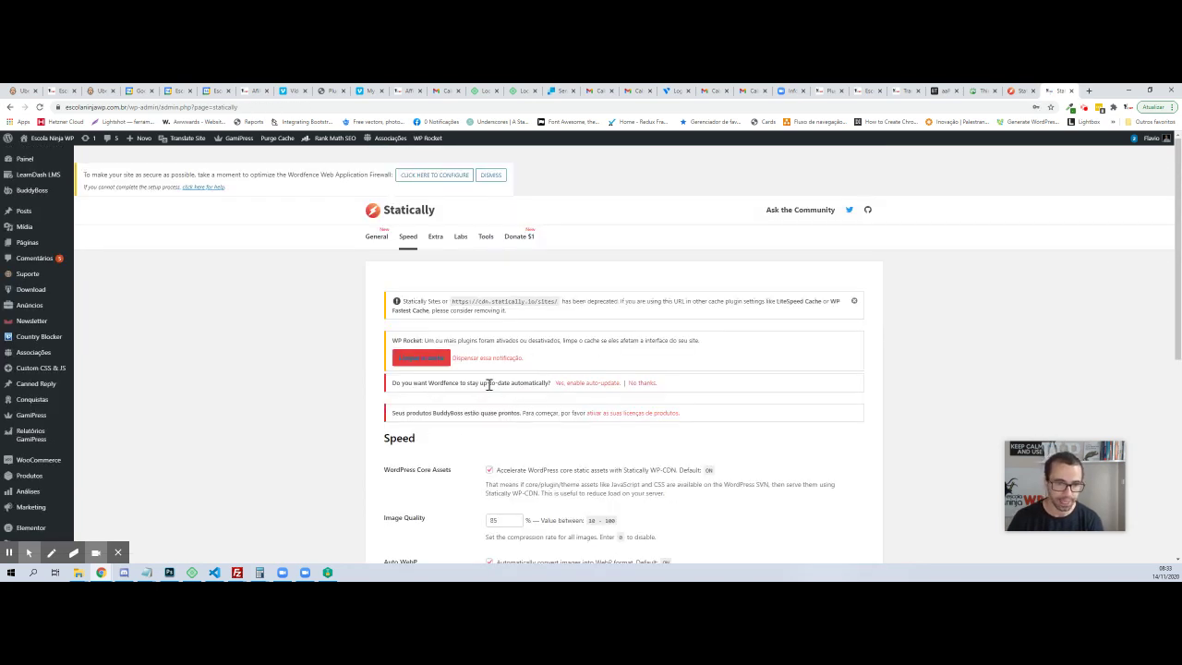
On the Extra tab, enable favicon, Open Graph Image, Enable on WP-Admin and Remove Query Strings
{"action": "left_click", "coordinate": [432, 237]}
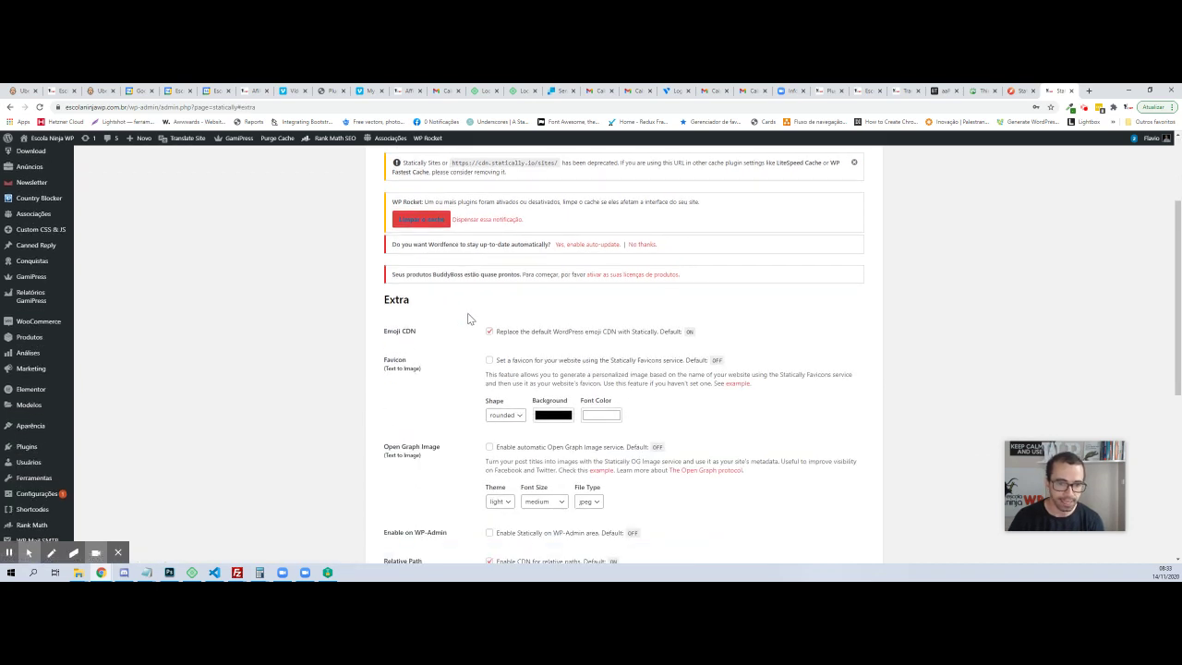
{"action": "left_click", "coordinate": [488, 362]}
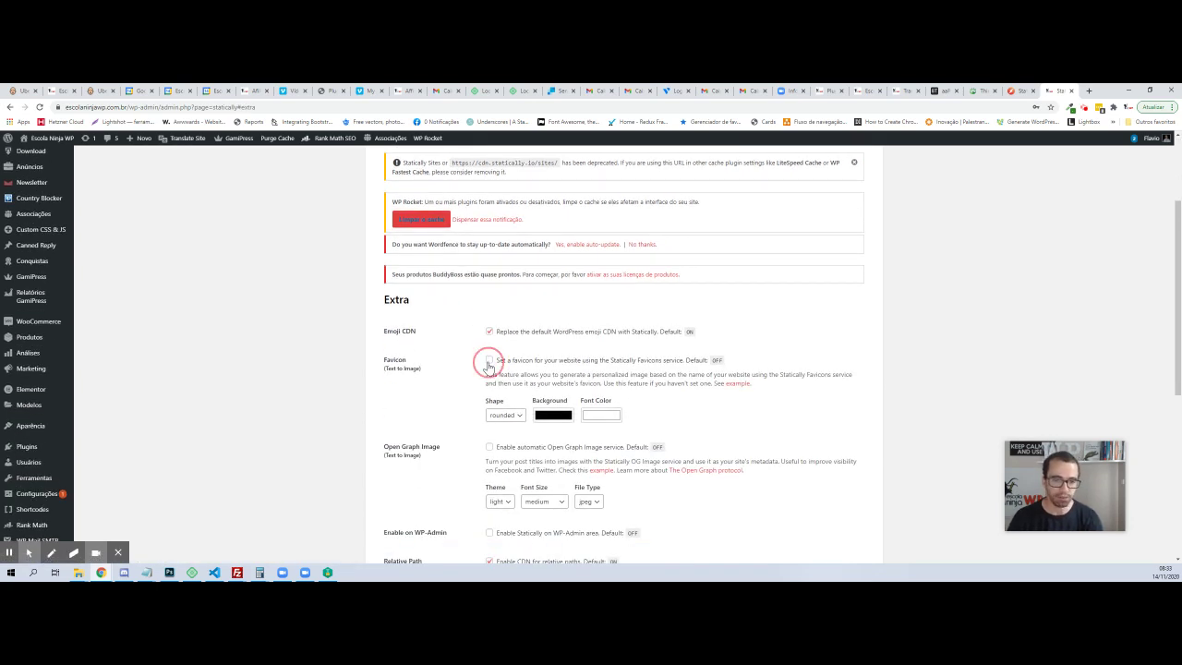
{"action": "scroll", "coordinate": [493, 397], "scroll_direction": "down", "scroll_amount": 1}
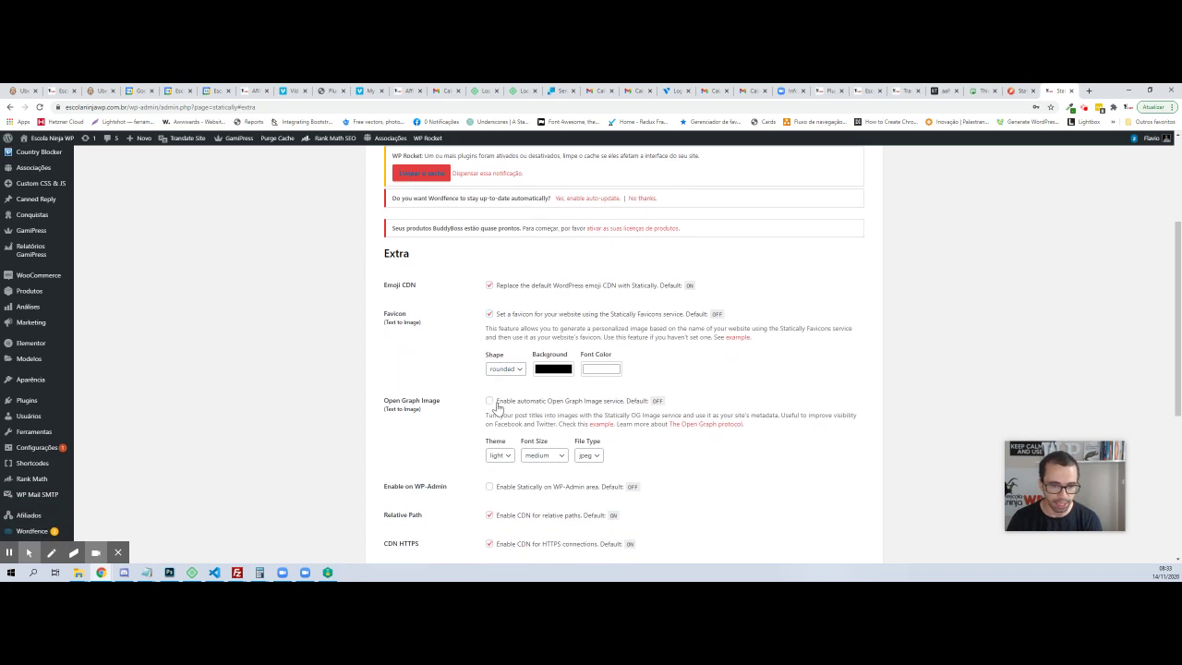
{"action": "left_click", "coordinate": [490, 401]}
{"action": "scroll", "coordinate": [550, 420], "scroll_direction": "down", "scroll_amount": 1}
{"action": "scroll", "coordinate": [551, 420], "scroll_direction": "down", "scroll_amount": 1}
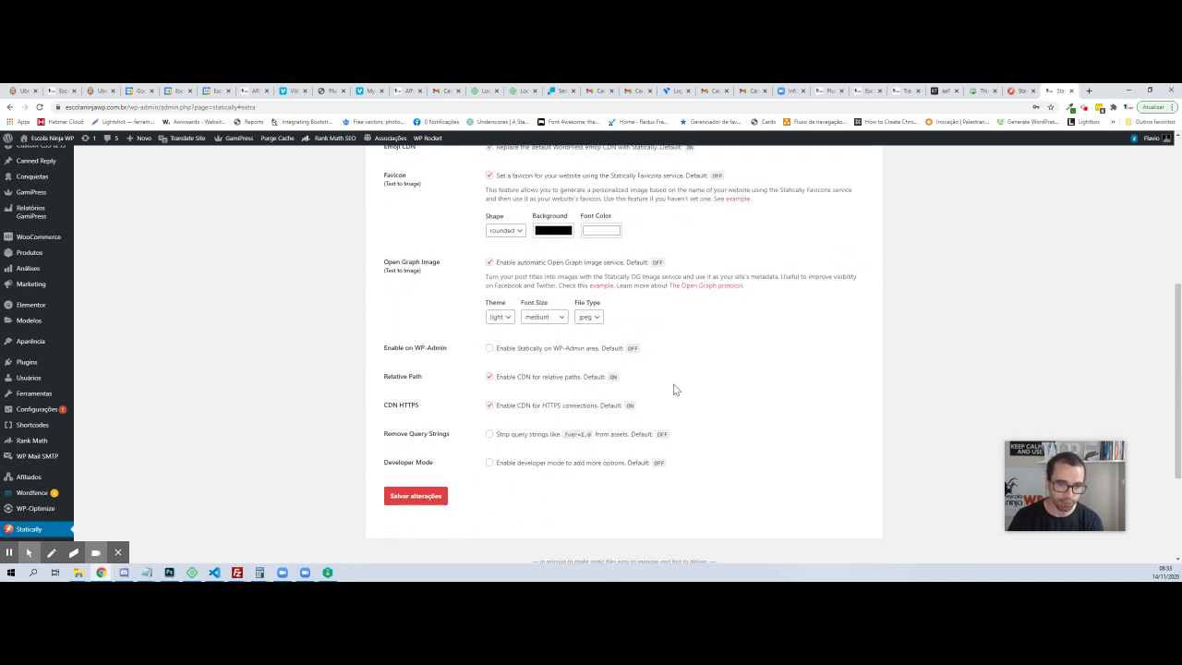
{"action": "left_click", "coordinate": [489, 348]}
{"action": "left_click", "coordinate": [489, 434]}
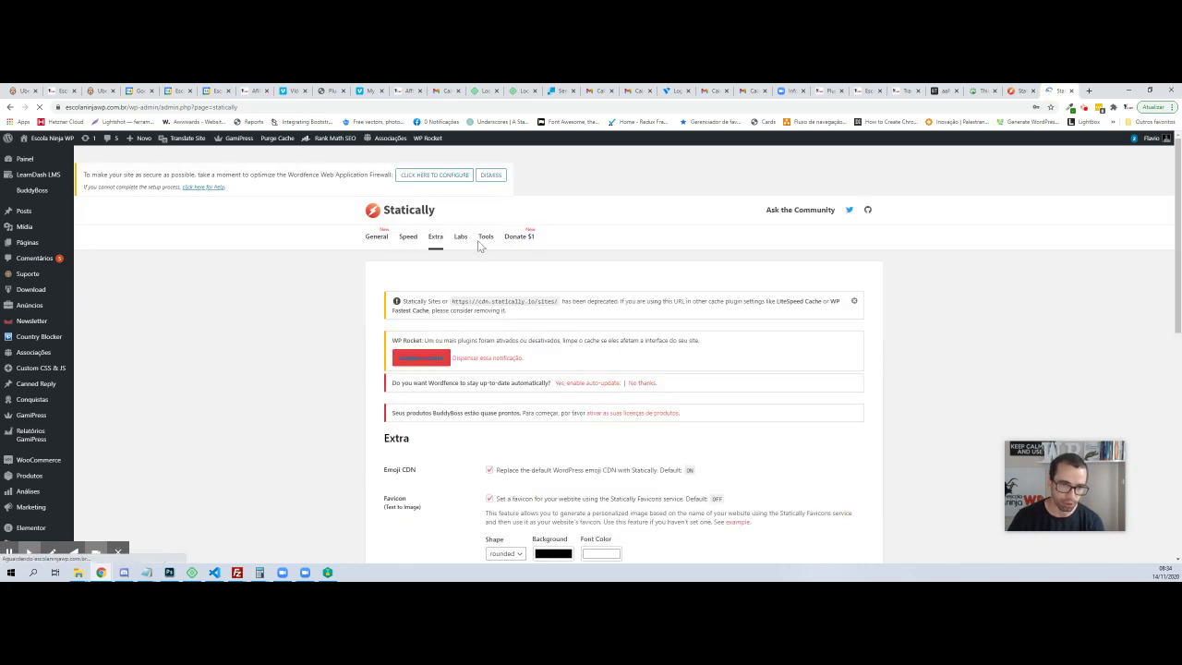
{"action": "left_click", "coordinate": [461, 237]}
Enable Replace CDNJS, Page Booster and Turbo prefetching, then save the Labs settings
{"action": "scroll", "coordinate": [487, 317], "scroll_direction": "down", "scroll_amount": 2}
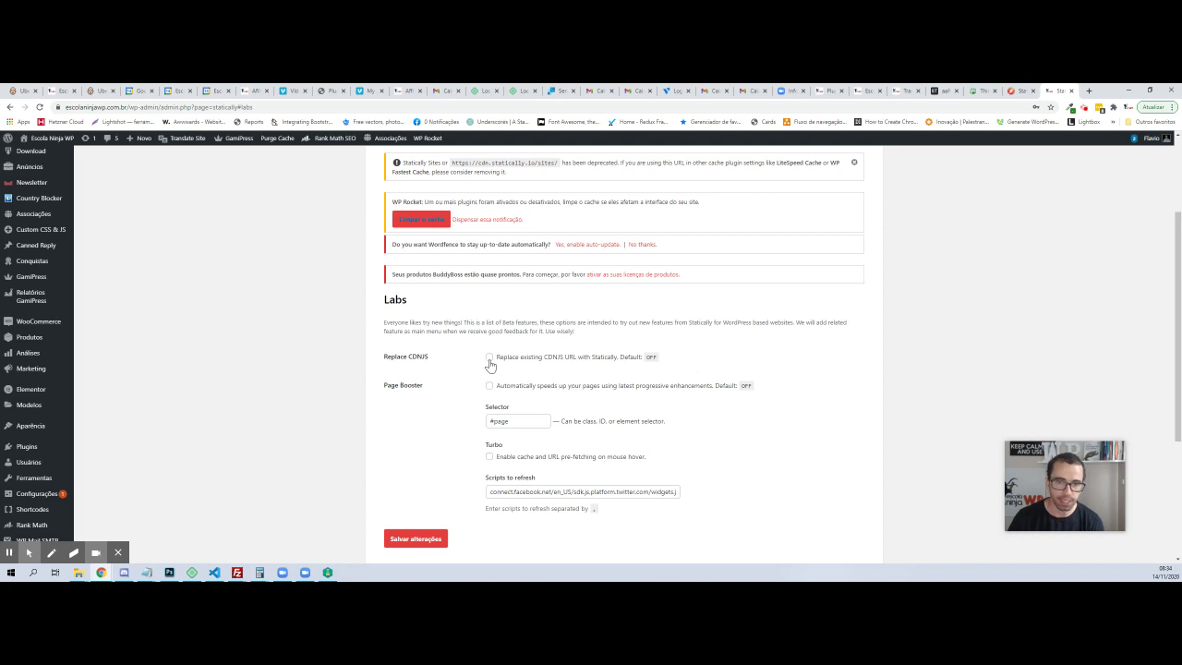
{"action": "left_click", "coordinate": [489, 357]}
{"action": "left_click", "coordinate": [489, 386]}
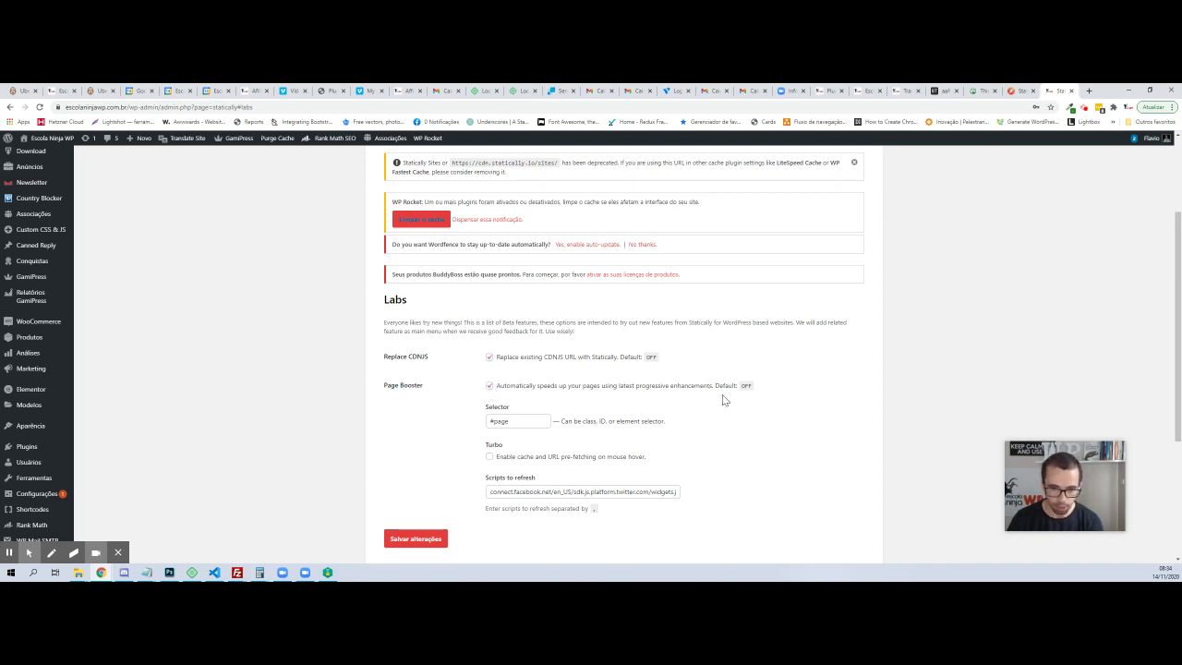
{"action": "scroll", "coordinate": [652, 403], "scroll_direction": "down", "scroll_amount": 2}
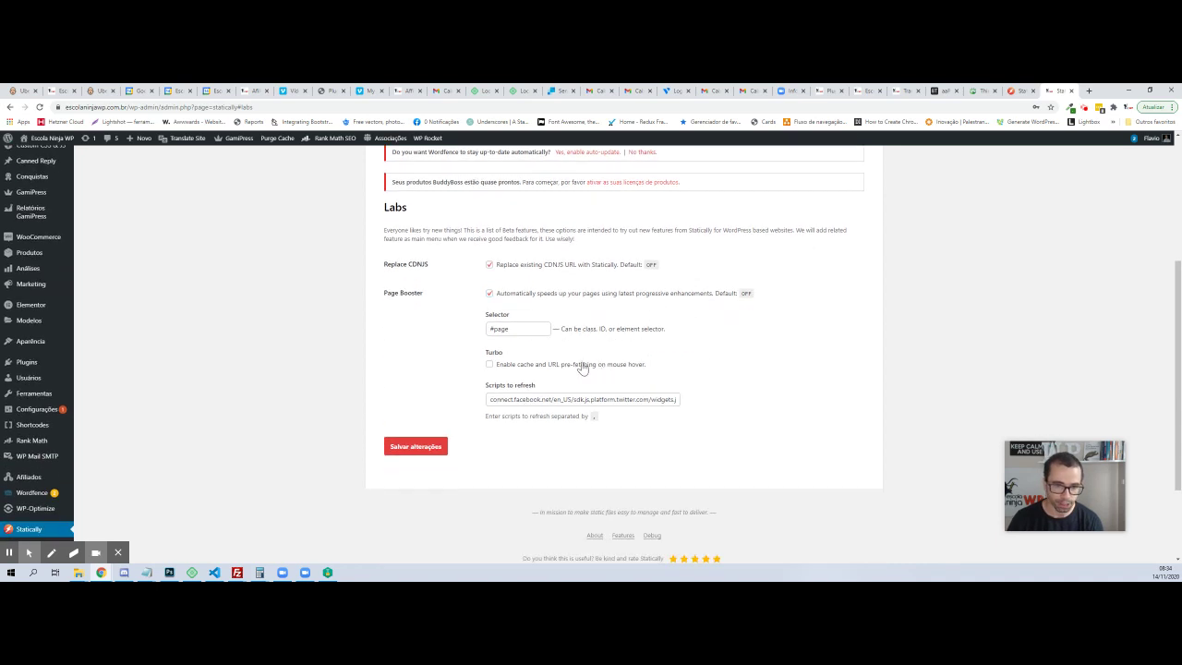
{"action": "left_click", "coordinate": [490, 366]}
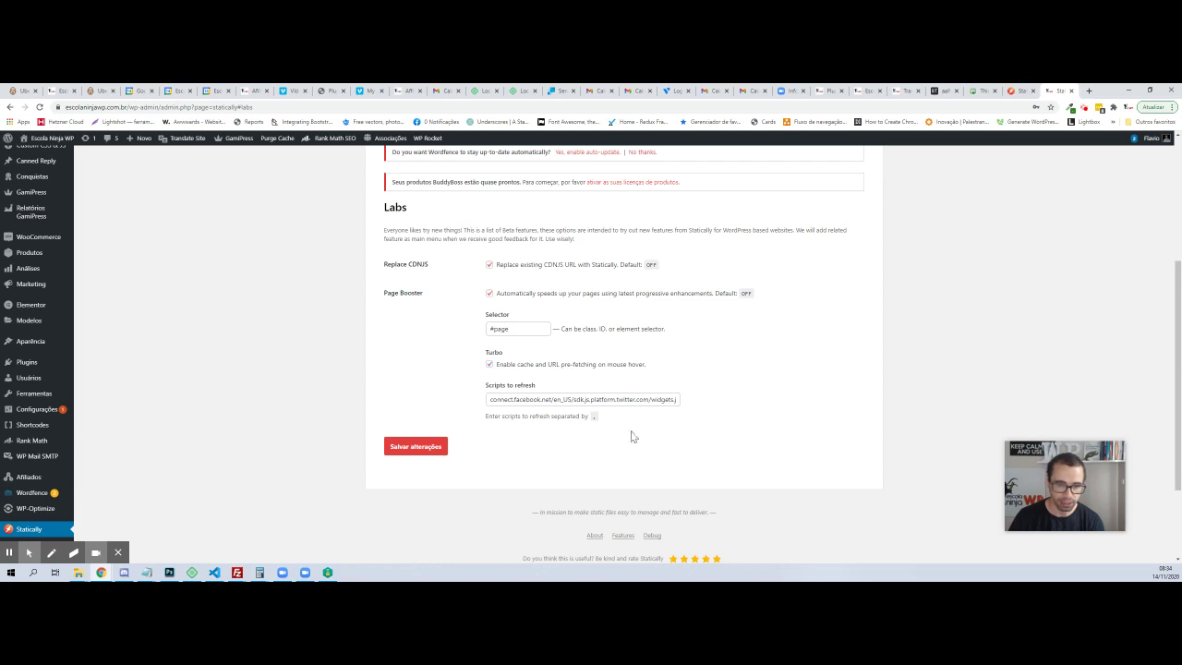
{"action": "left_click", "coordinate": [415, 449]}
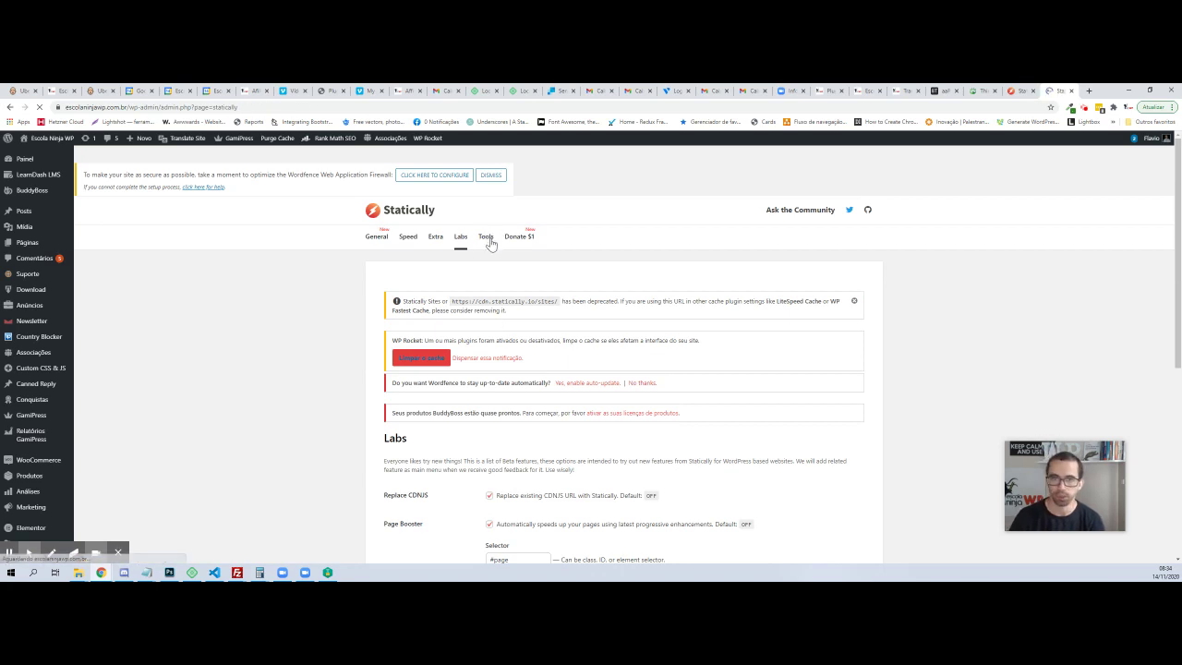
Browse Statically's Tools list, then open the site's public homepage in a new tab
{"action": "left_click", "coordinate": [486, 237]}
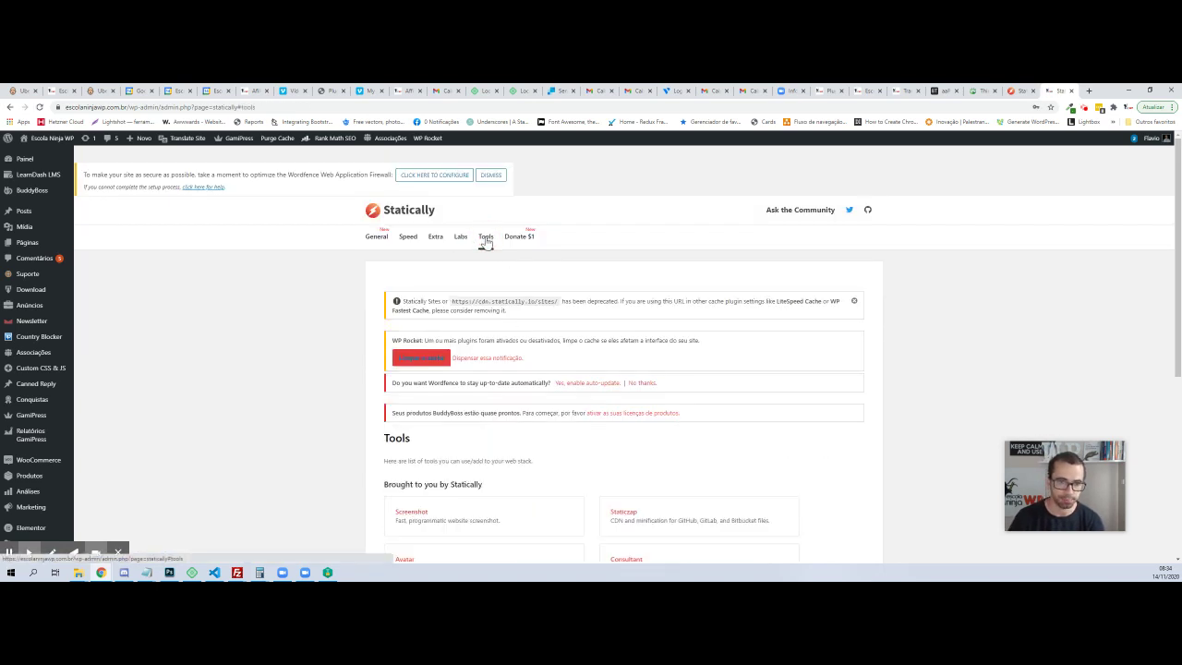
{"action": "scroll", "coordinate": [479, 294], "scroll_direction": "down", "scroll_amount": 2}
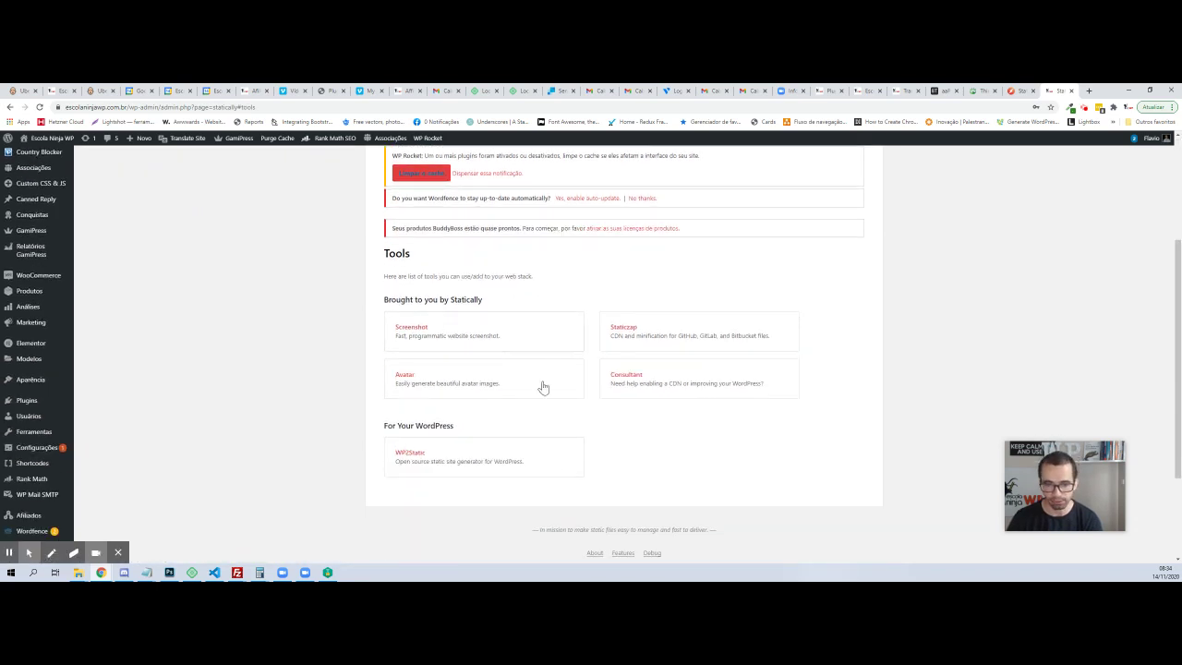
{"action": "scroll", "coordinate": [805, 406], "scroll_direction": "up", "scroll_amount": 2}
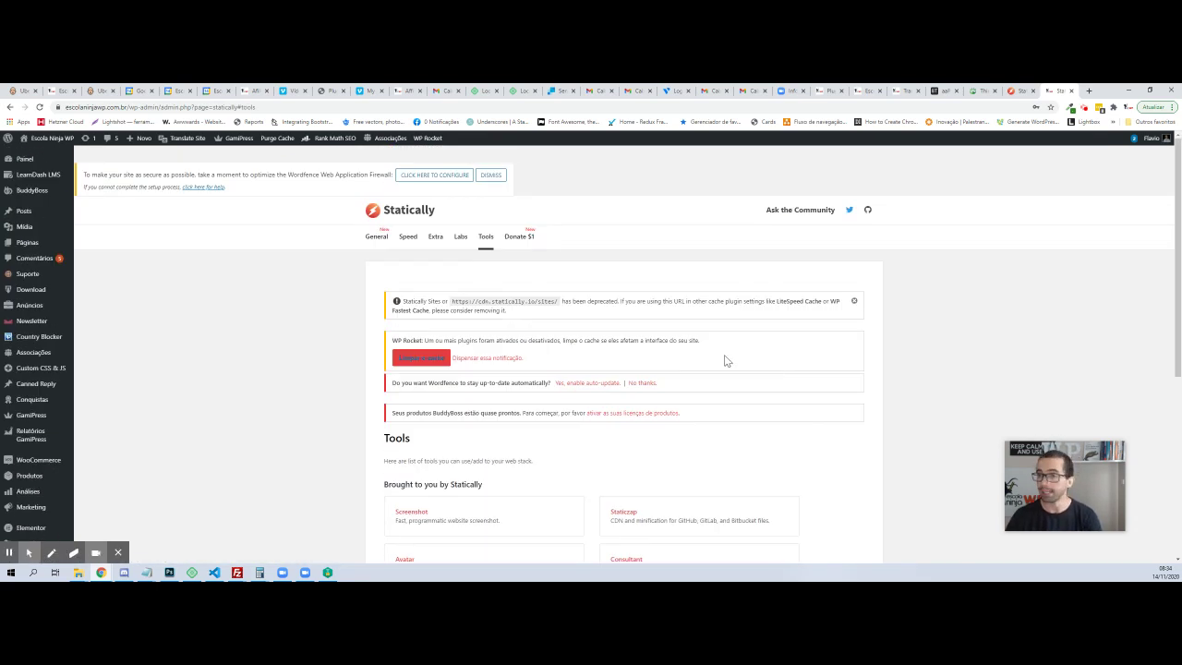
{"action": "middle_click", "coordinate": [52, 151]}
On the new site tab, scroll to the course cards and inspect the BuddyBoss card's markup
{"action": "left_click", "coordinate": [1067, 90]}
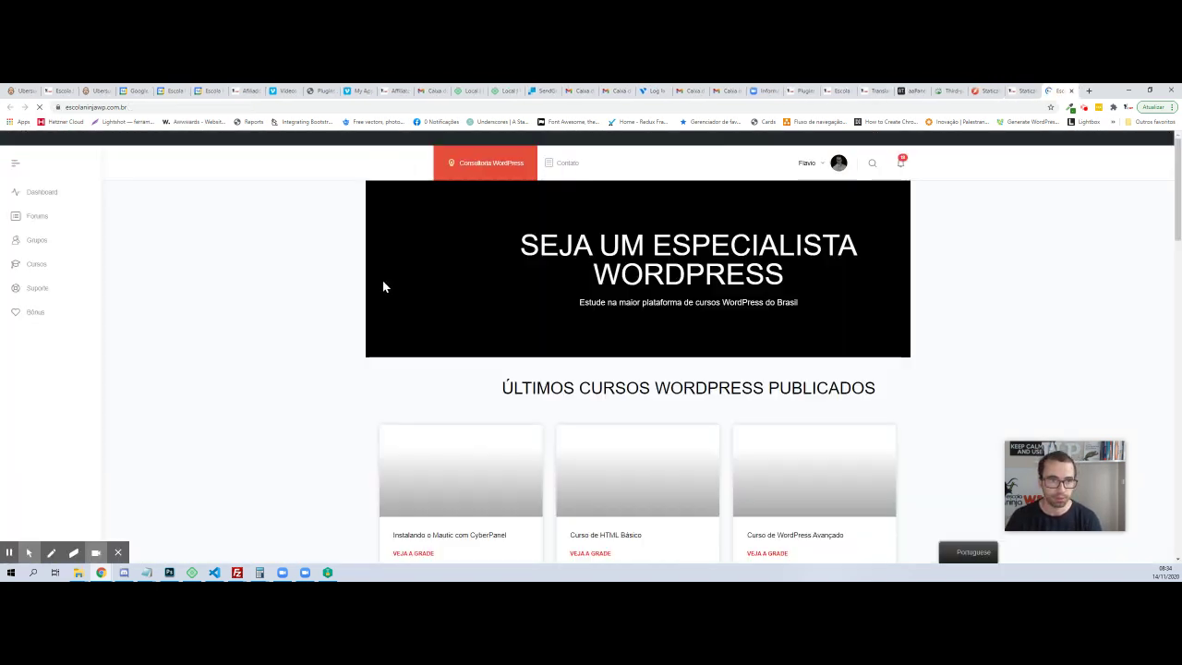
{"action": "scroll", "coordinate": [608, 265], "scroll_direction": "down", "scroll_amount": 10}
{"action": "scroll", "coordinate": [607, 265], "scroll_direction": "down", "scroll_amount": 3}
{"action": "scroll", "coordinate": [609, 263], "scroll_direction": "up", "scroll_amount": 9}
{"action": "scroll", "coordinate": [610, 257], "scroll_direction": "down", "scroll_amount": 3}
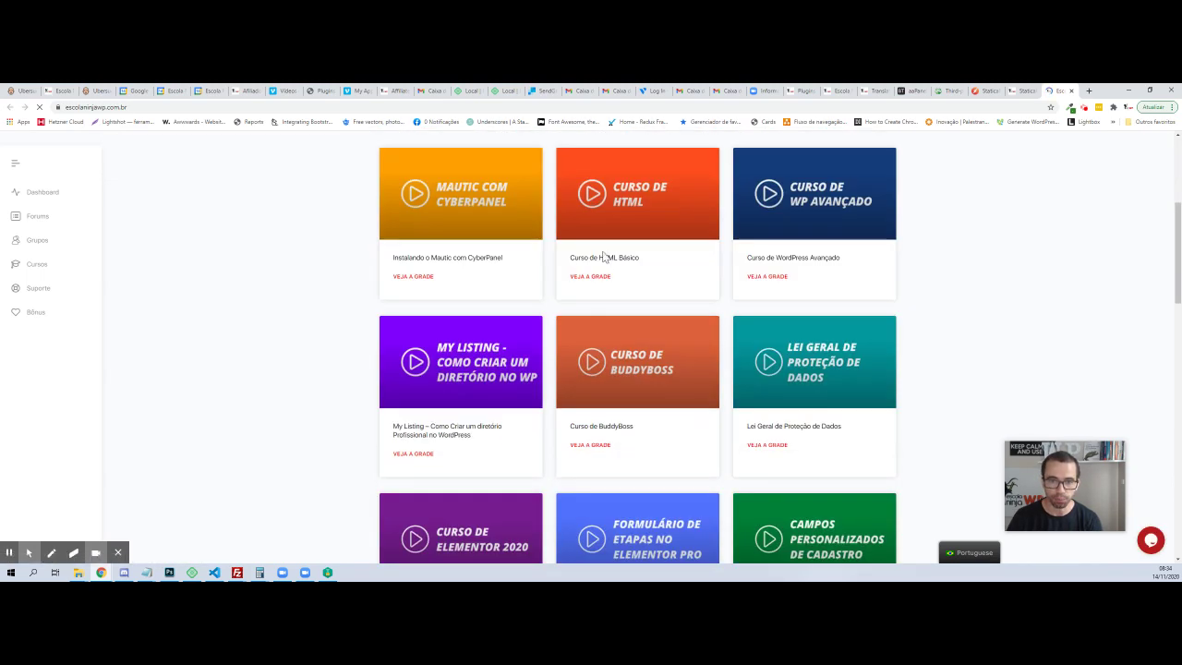
{"action": "right_click", "coordinate": [635, 363]}
{"action": "left_click", "coordinate": [664, 452]}
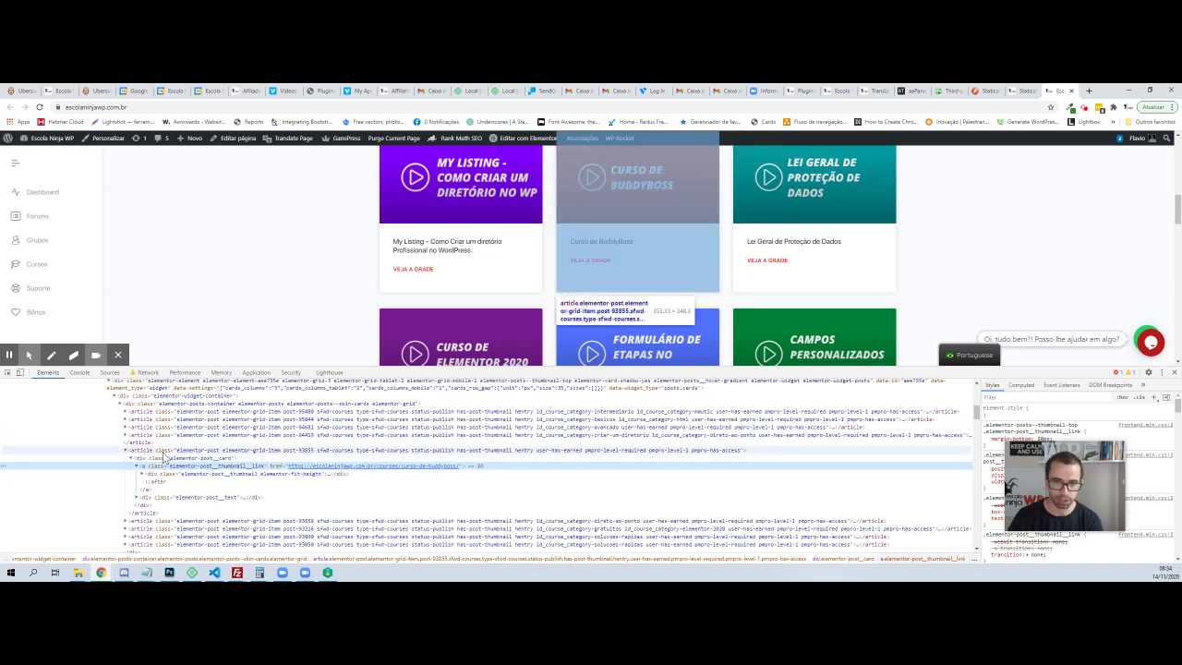
Select the BuddyBoss card's article node and collapse its thumbnail link node in Elements
{"action": "left_click", "coordinate": [153, 451]}
{"action": "left_click", "coordinate": [137, 467]}
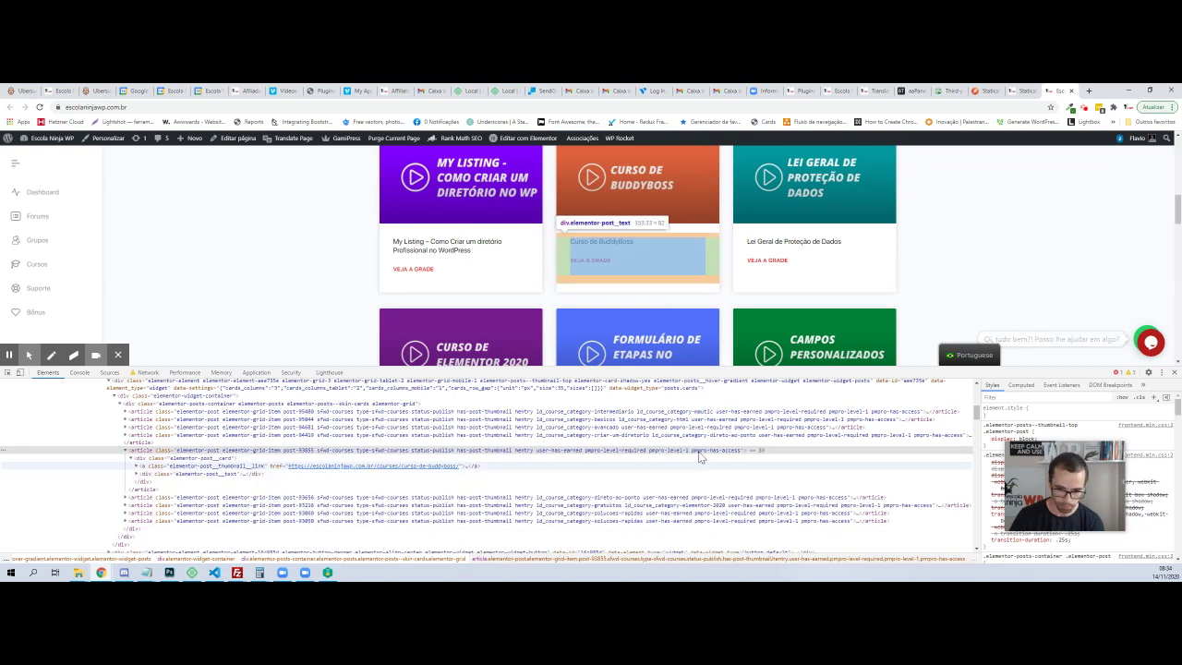
{"action": "scroll", "coordinate": [739, 240], "scroll_direction": "down", "scroll_amount": 10}
{"action": "scroll", "coordinate": [672, 252], "scroll_direction": "up", "scroll_amount": 4}
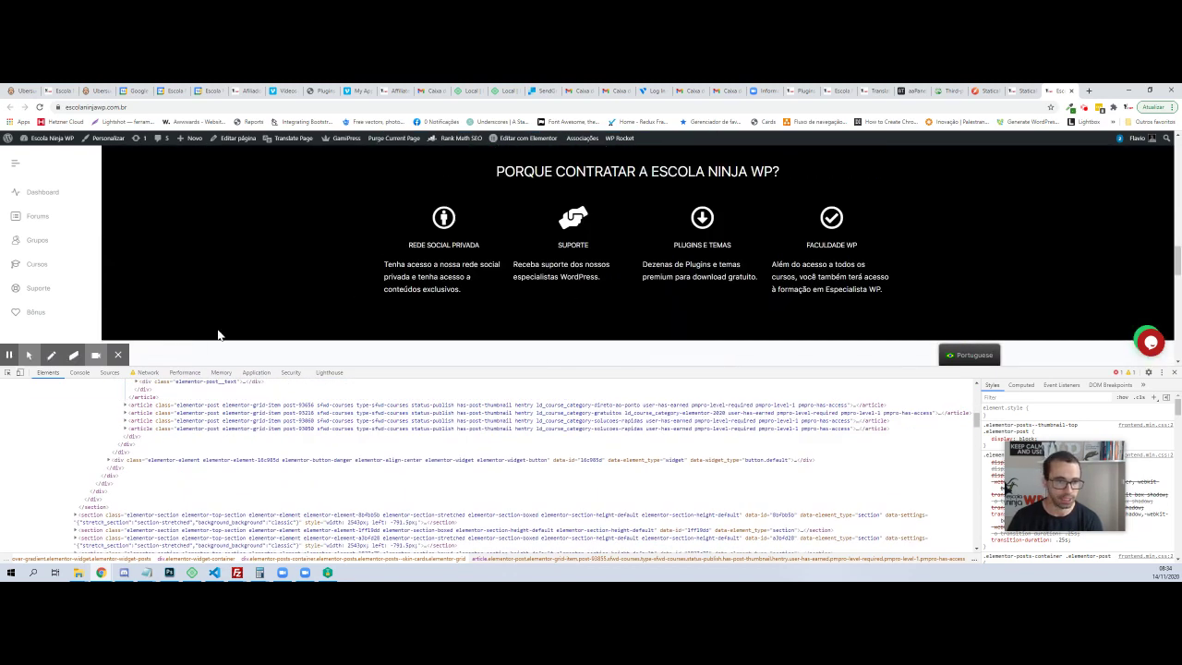
With the element picker, inspect the Rede social privada icon, then the footer logo image
{"action": "left_click", "coordinate": [7, 372]}
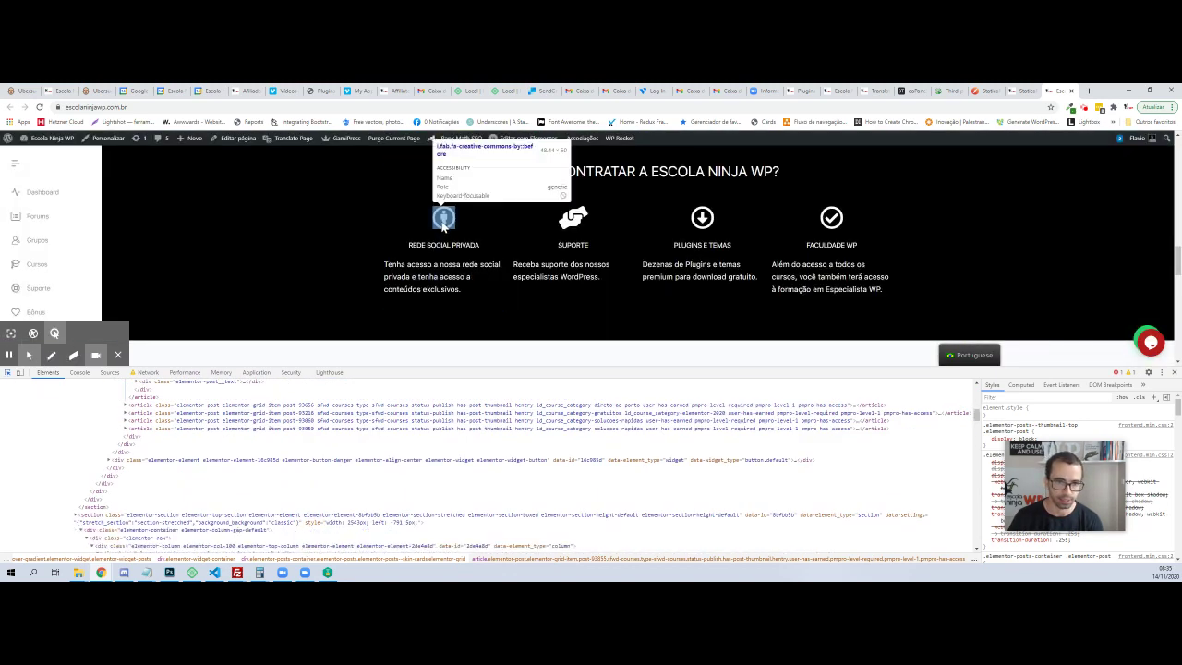
{"action": "left_click", "coordinate": [444, 219]}
{"action": "scroll", "coordinate": [470, 295], "scroll_direction": "down", "scroll_amount": 5}
{"action": "scroll", "coordinate": [494, 285], "scroll_direction": "down", "scroll_amount": 3}
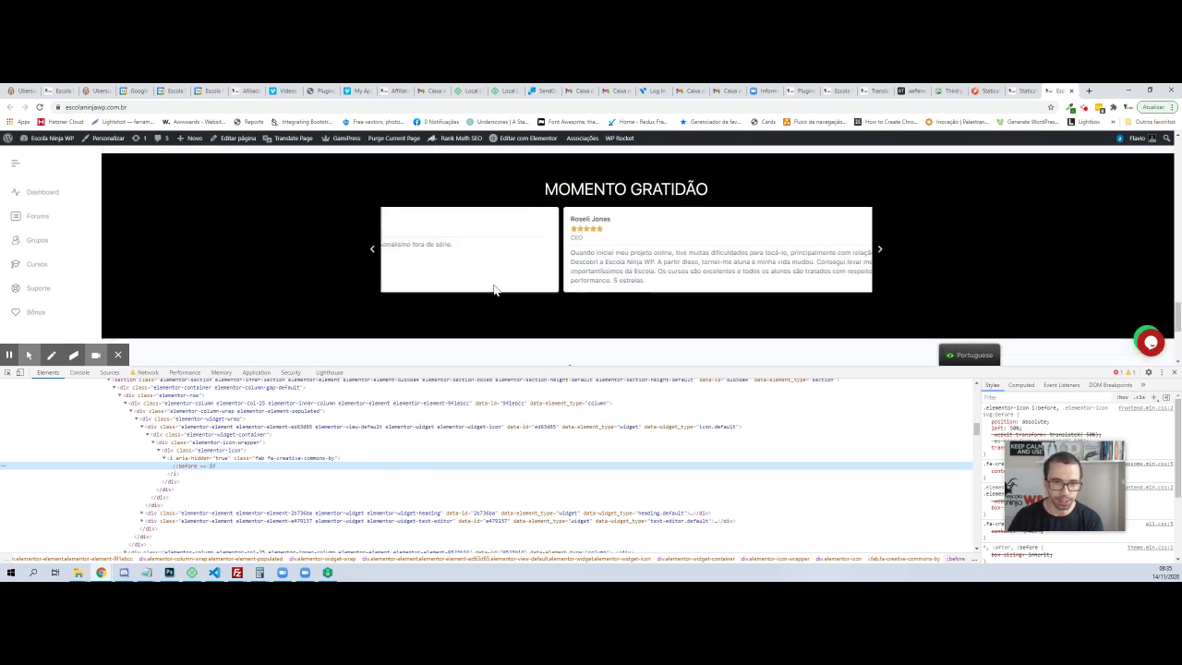
{"action": "scroll", "coordinate": [494, 284], "scroll_direction": "up", "scroll_amount": 1}
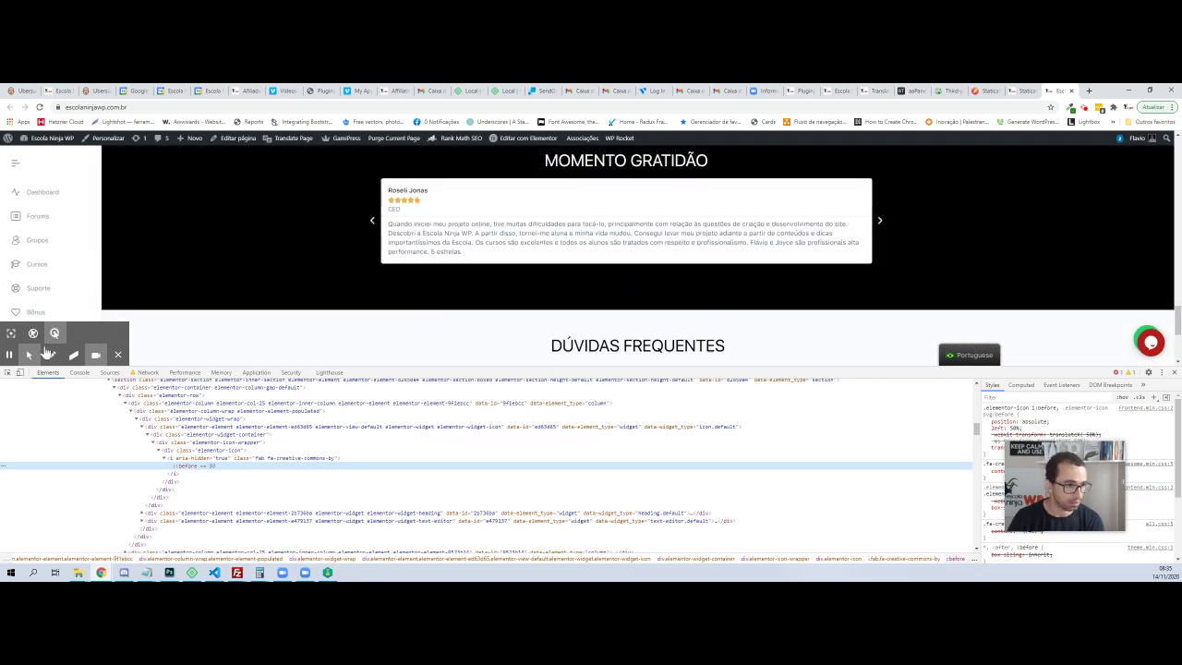
{"action": "left_click", "coordinate": [8, 372]}
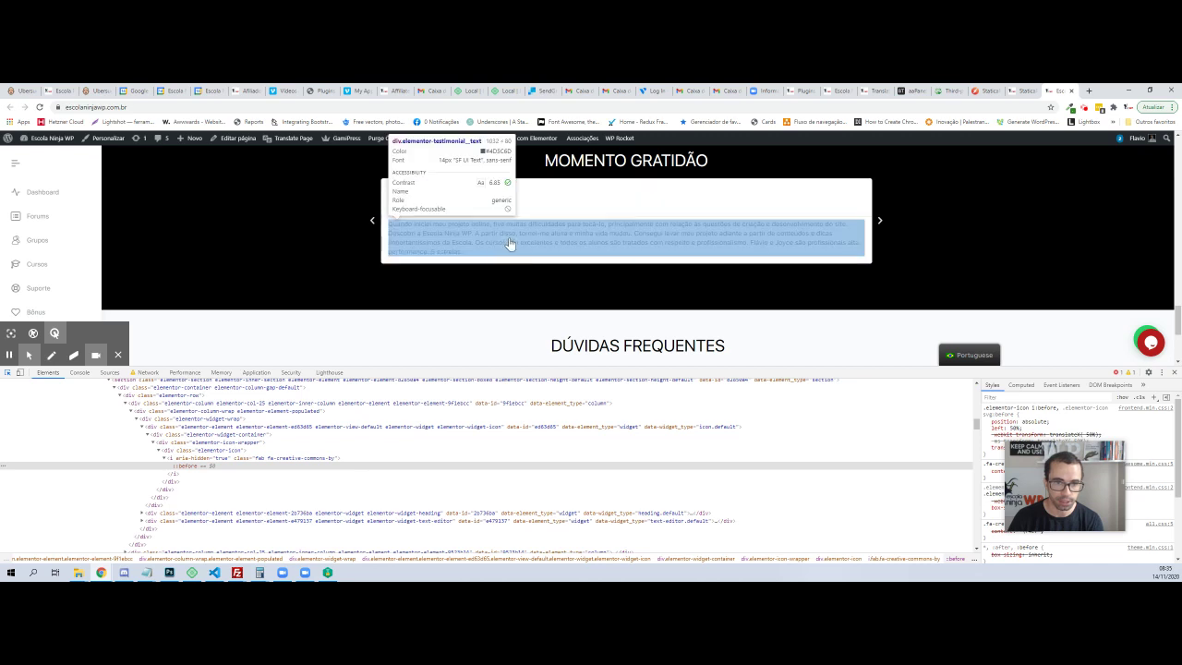
{"action": "scroll", "coordinate": [480, 277], "scroll_direction": "down", "scroll_amount": 3}
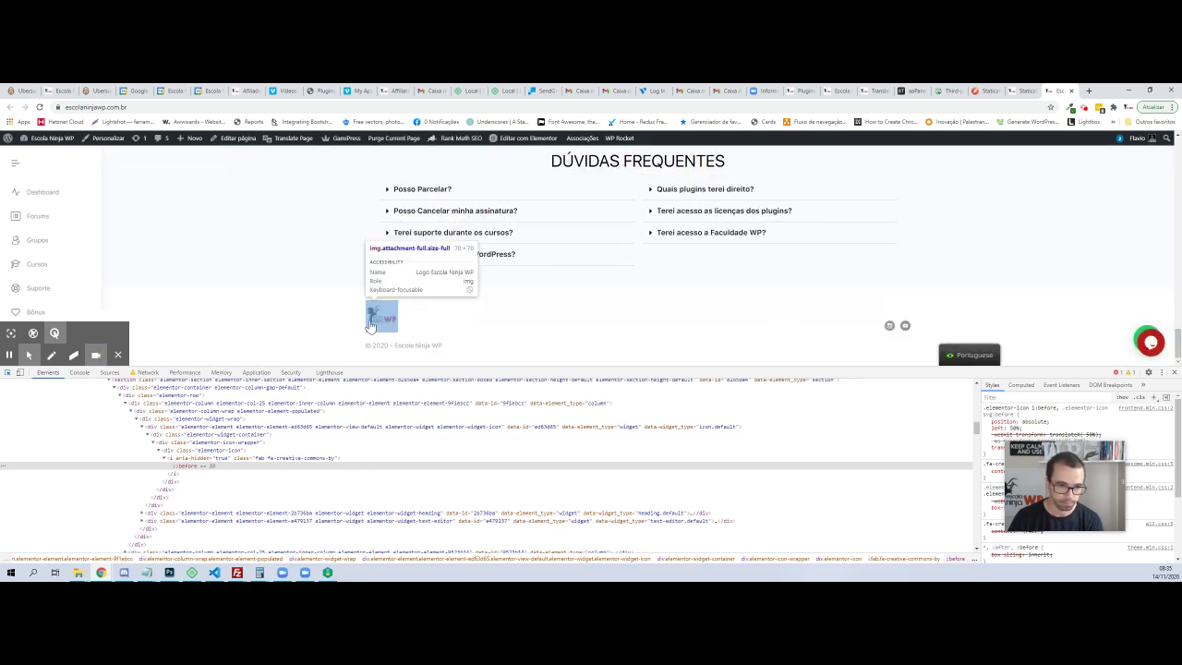
{"action": "left_click", "coordinate": [378, 316]}
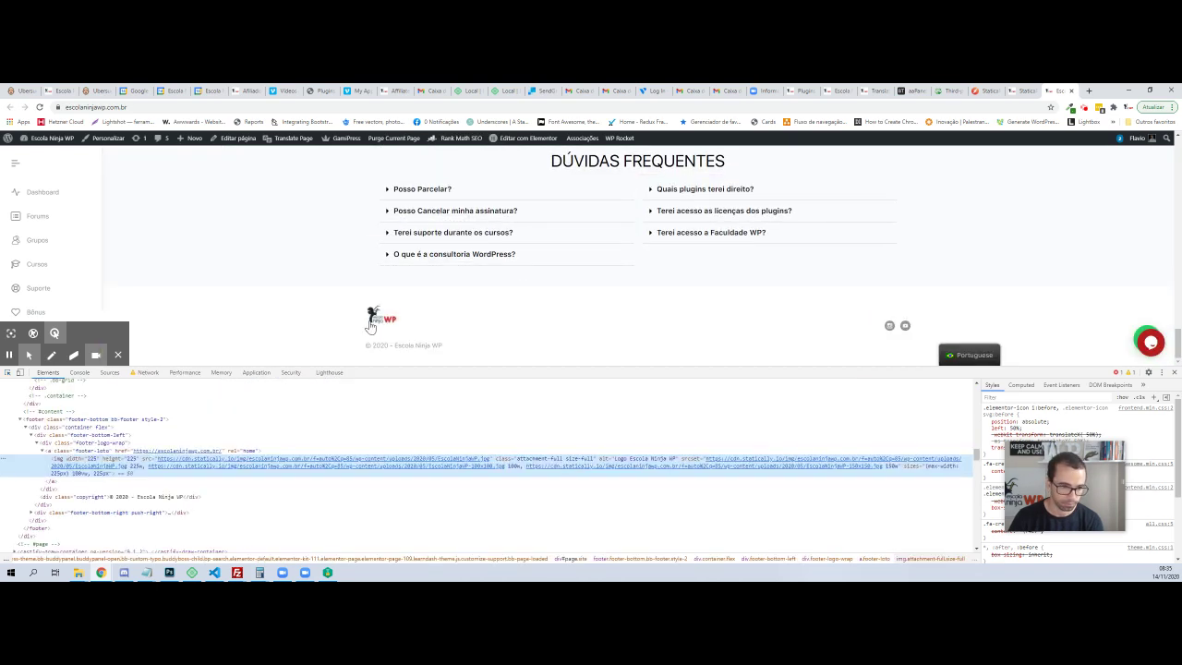
Open the logo img's cdn.statically.io source in a new tab and select its full URL
{"action": "right_click", "coordinate": [232, 460]}
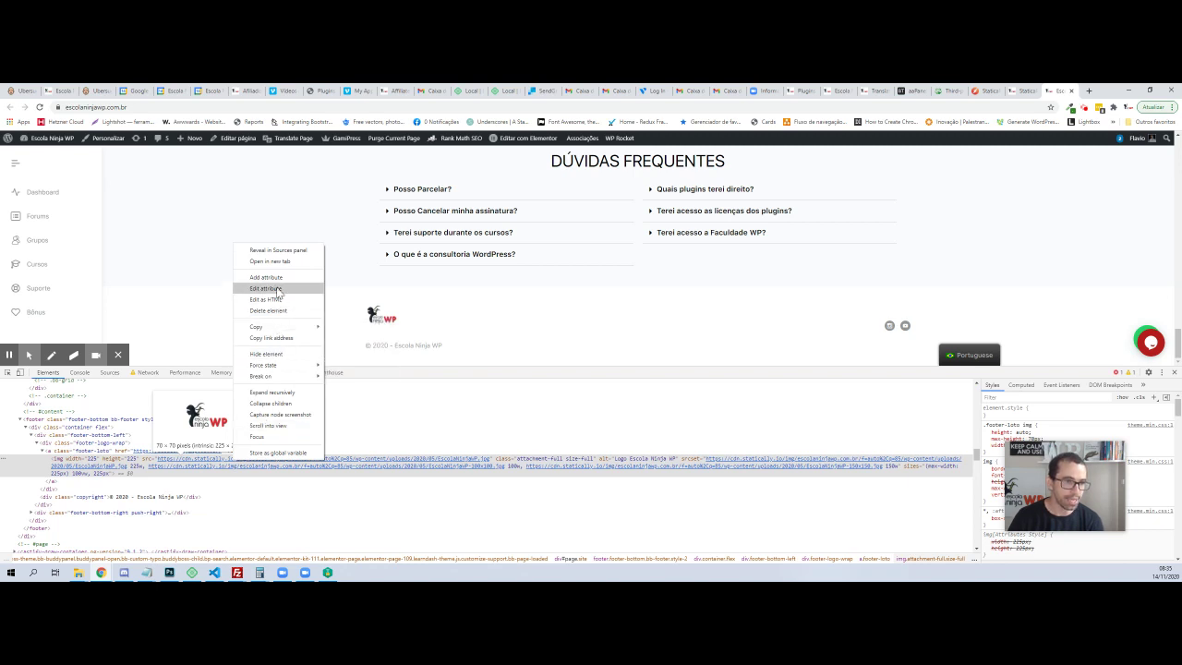
{"action": "left_click", "coordinate": [269, 261]}
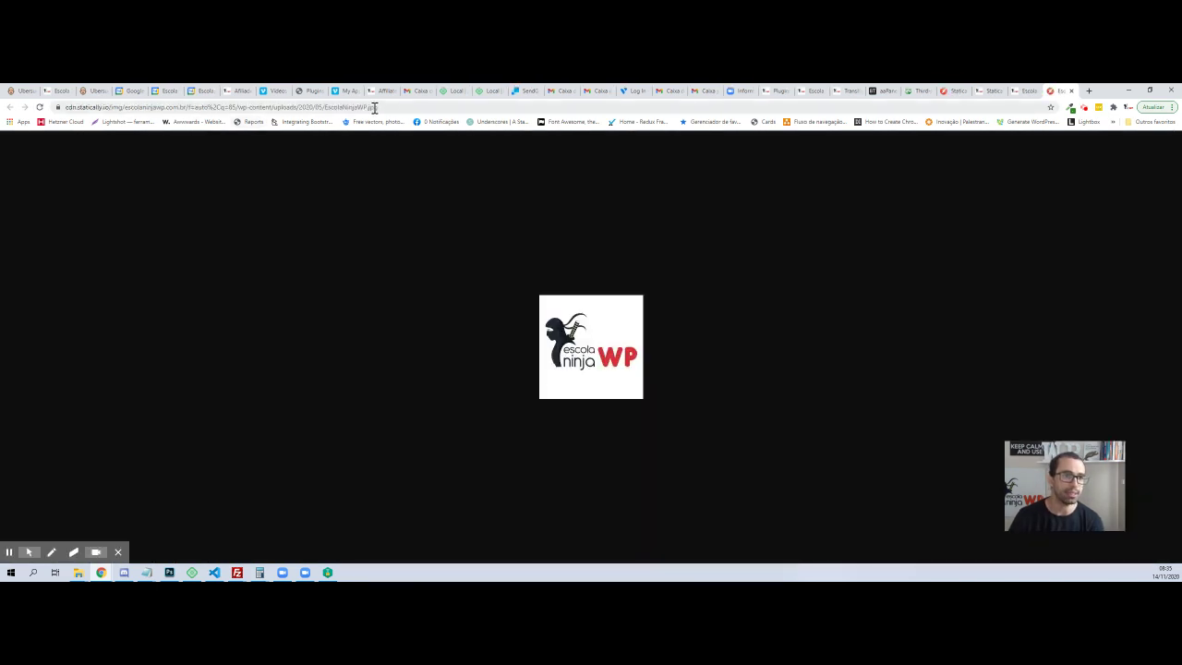
{"action": "left_click", "coordinate": [387, 107]}
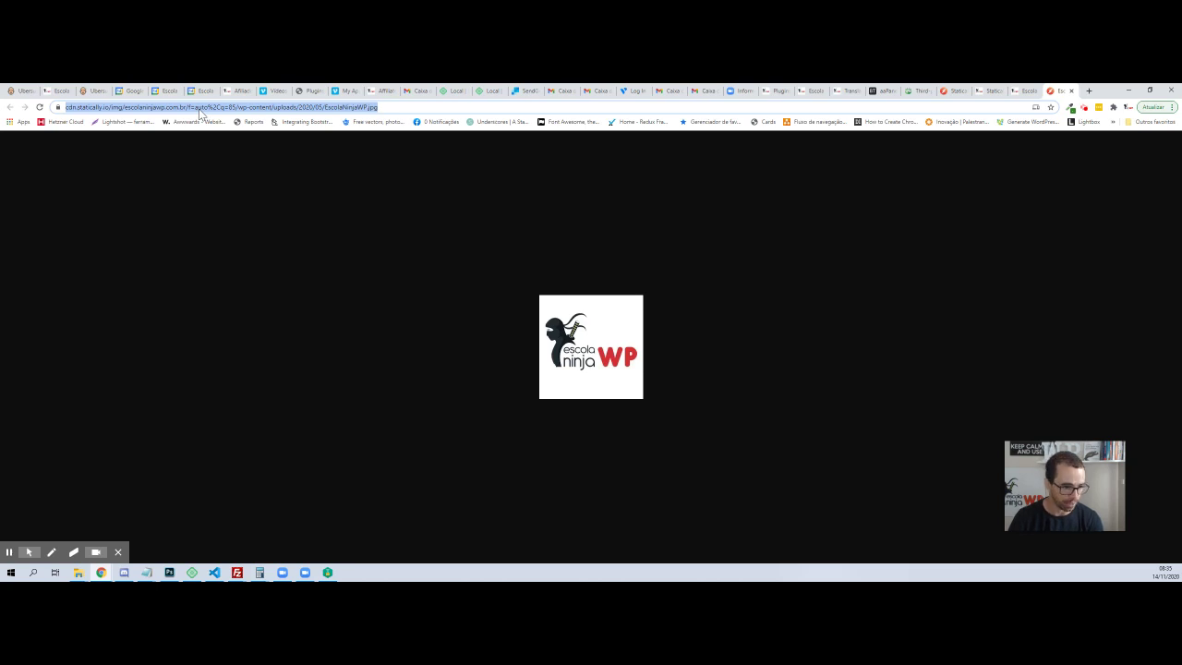
Copy a Lightshot capture of the logo img line with two red arrows on its CDN address, then close DevTools
{"action": "left_click", "coordinate": [1025, 90]}
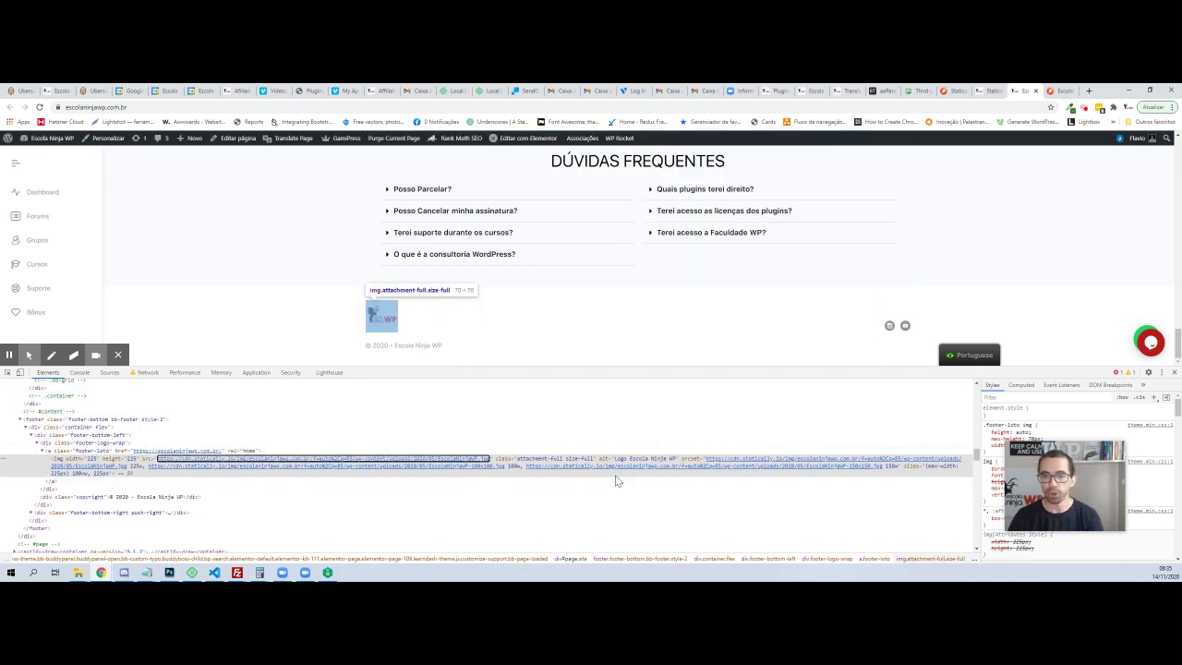
{"action": "mouse_move", "coordinate": [663, 465]}
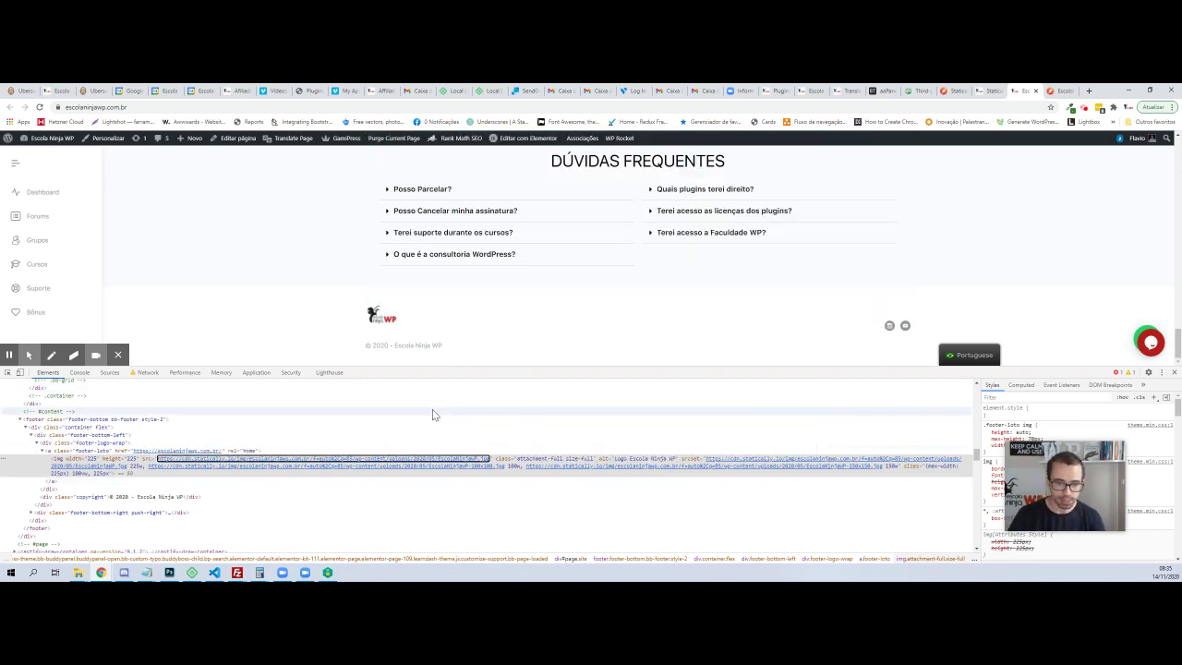
{"action": "key", "text": "Print"}
{"action": "mouse_move", "coordinate": [43, 433]}
{"action": "left_mouse_down"}
{"action": "mouse_move", "coordinate": [92, 462]}
{"action": "mouse_move", "coordinate": [973, 492]}
{"action": "left_mouse_up"}
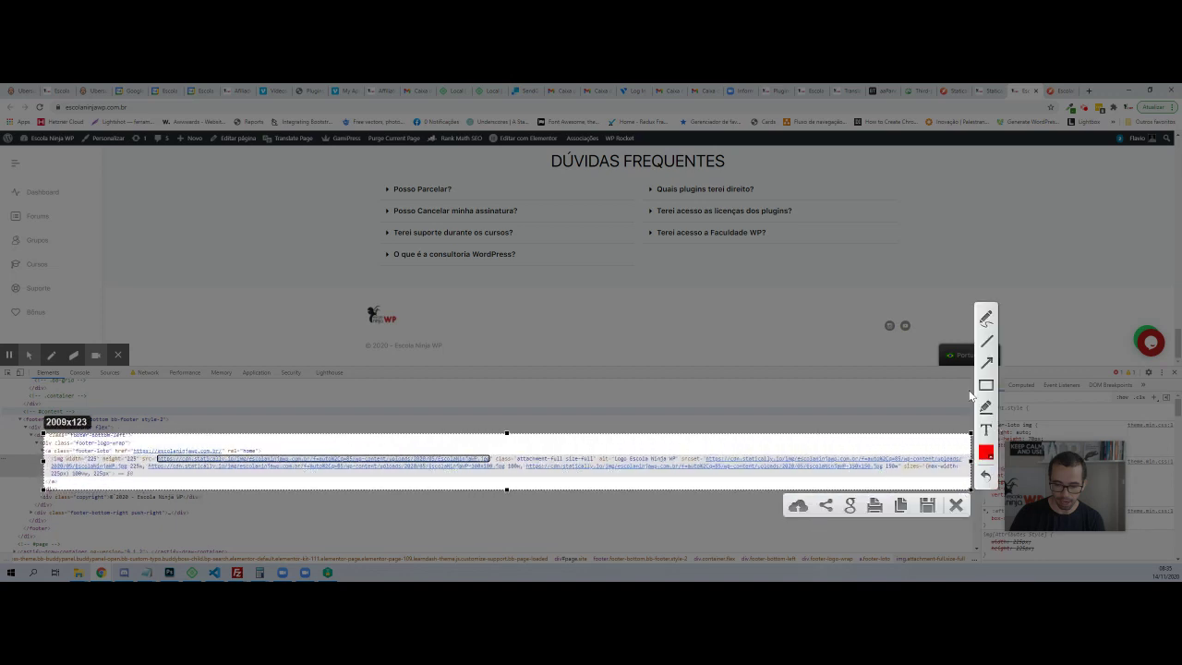
{"action": "left_click_drag", "start_coordinate": [199, 439], "coordinate": [213, 453]}
{"action": "left_click_drag", "start_coordinate": [623, 490], "coordinate": [645, 470]}
{"action": "key", "text": "ctrl+c"}
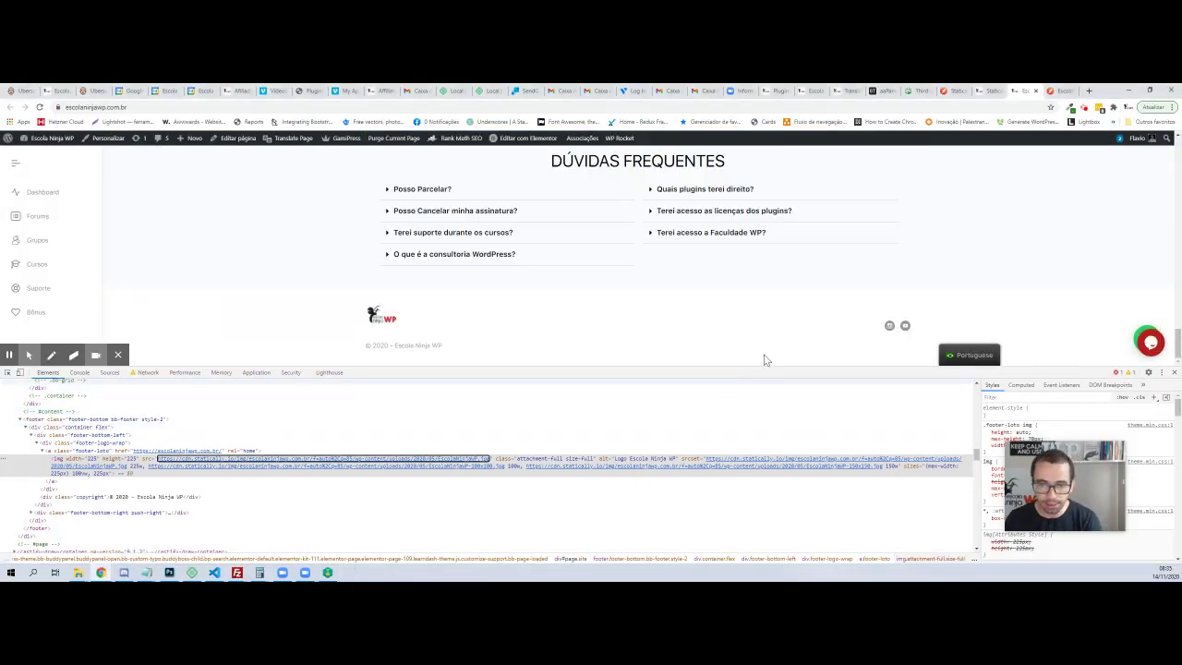
{"action": "left_click", "coordinate": [1174, 373]}
{"action": "scroll", "coordinate": [847, 333], "scroll_direction": "up", "scroll_amount": 20}
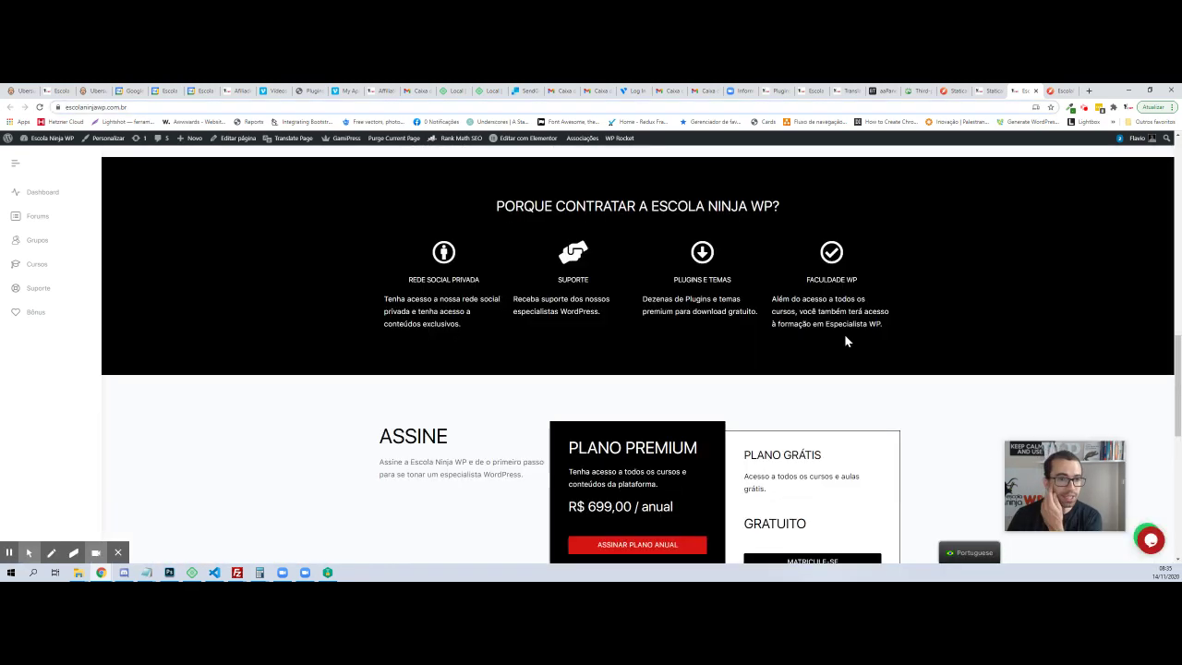